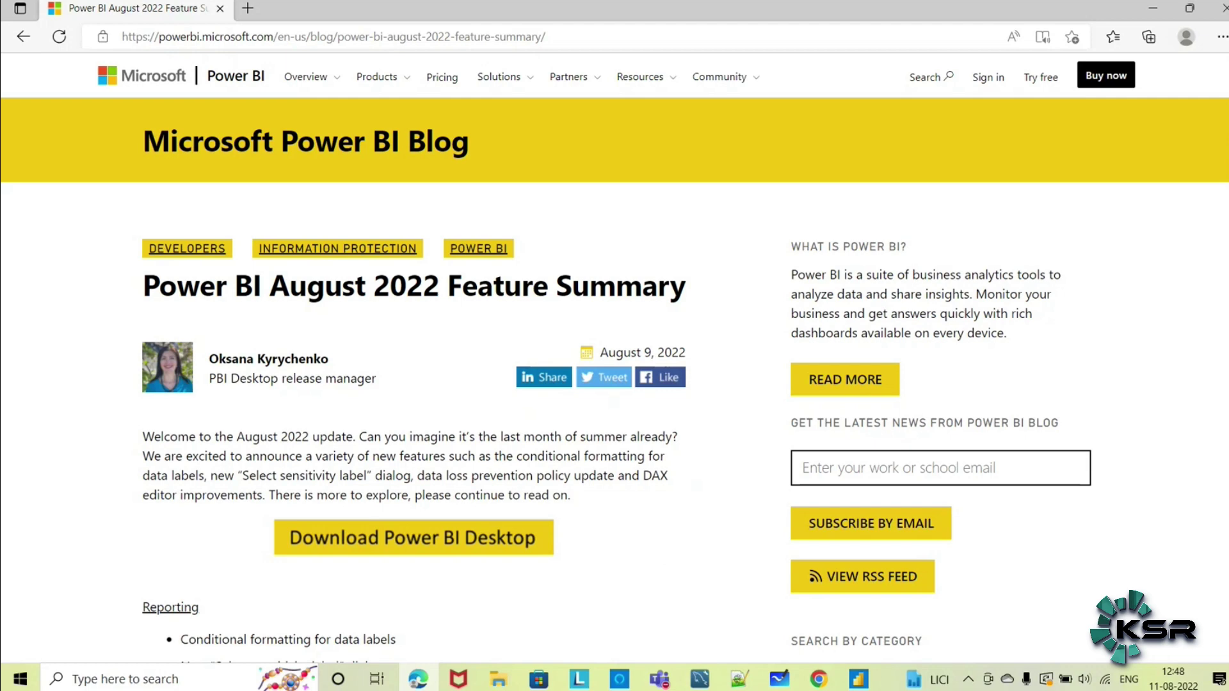
Scroll the August 2022 feature summary down to the 'Conditional formatting for data labels' section
scroll(531, 381, "down", 10)
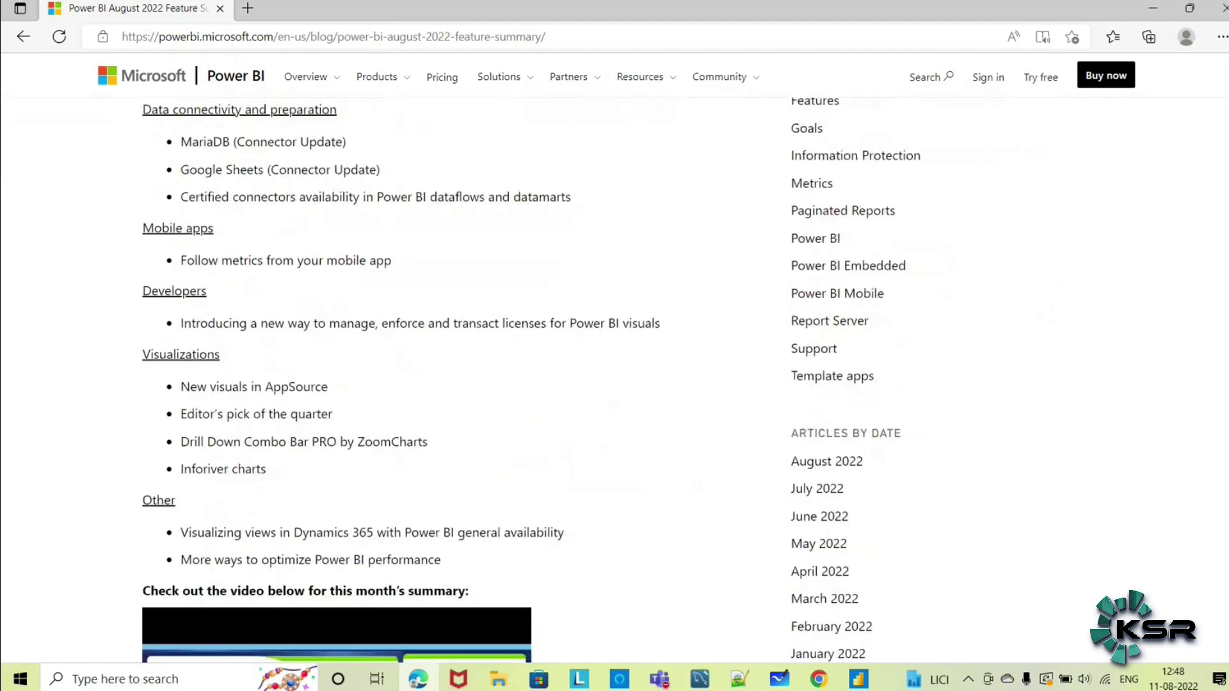
scroll(531, 380, "up", 1)
scroll(531, 381, "up", 1)
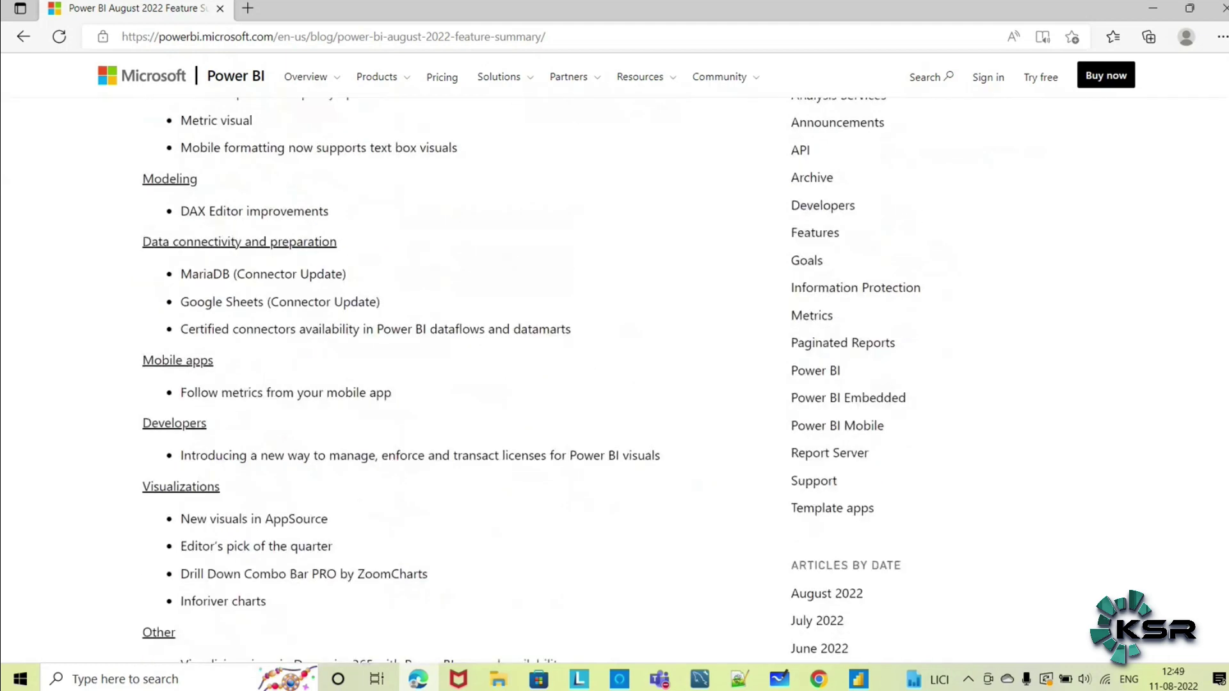
scroll(531, 381, "up", 4)
scroll(531, 381, "up", 5)
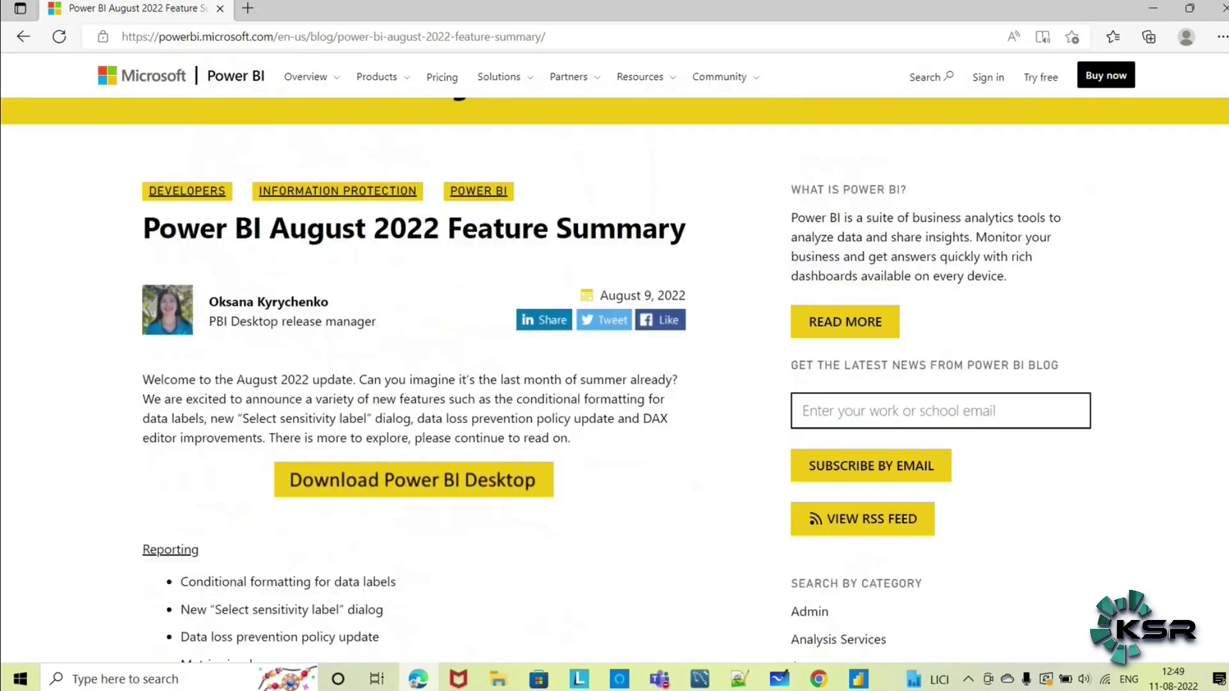
scroll(531, 380, "down", 6)
scroll(531, 380, "up", 3)
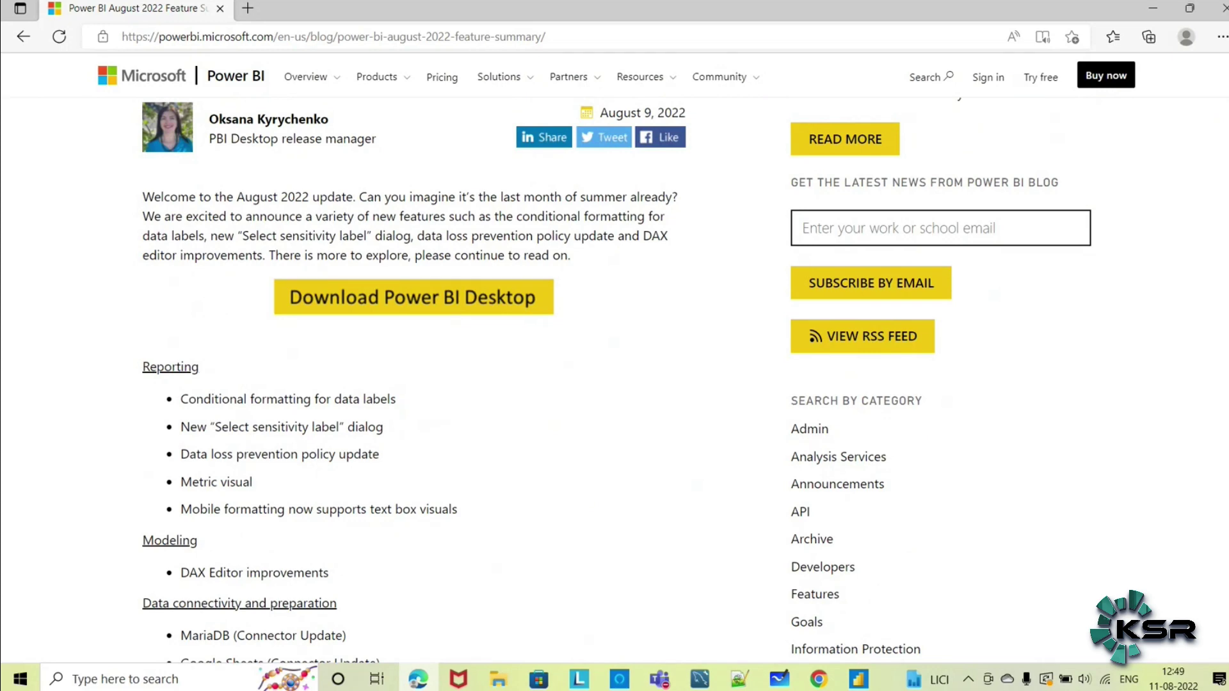
scroll(614, 384, "up", 4)
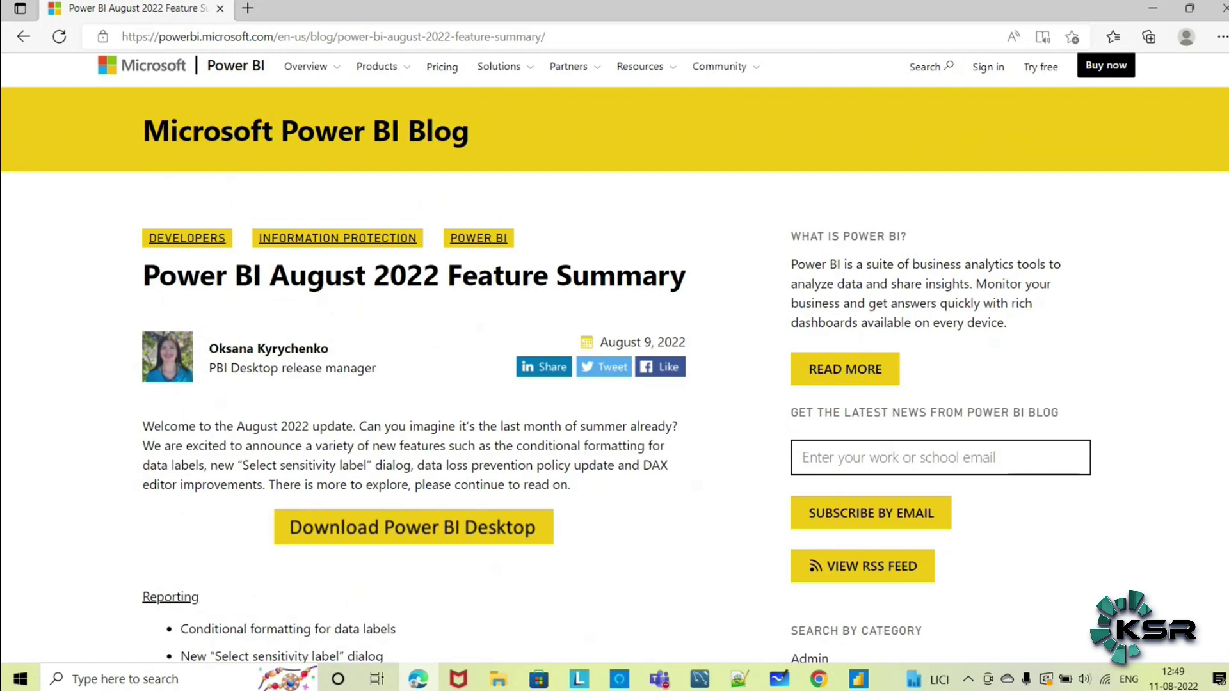
scroll(615, 385, "down", 5)
scroll(615, 385, "down", 2)
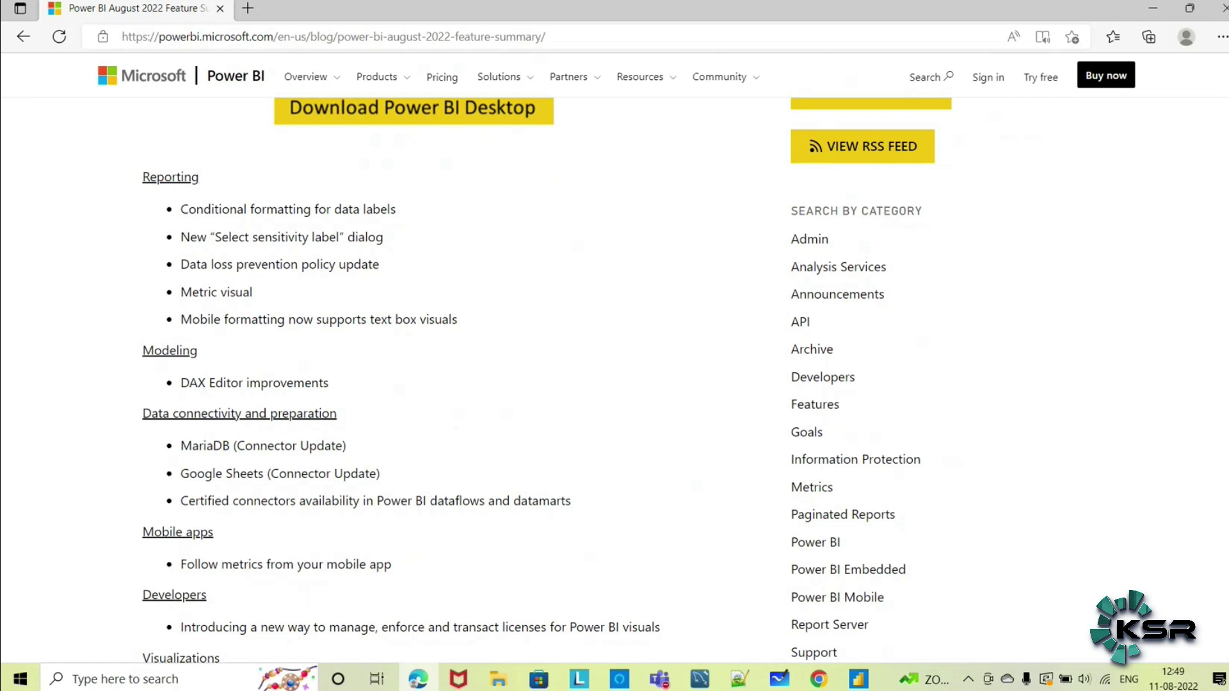
scroll(547, 380, "down", 2)
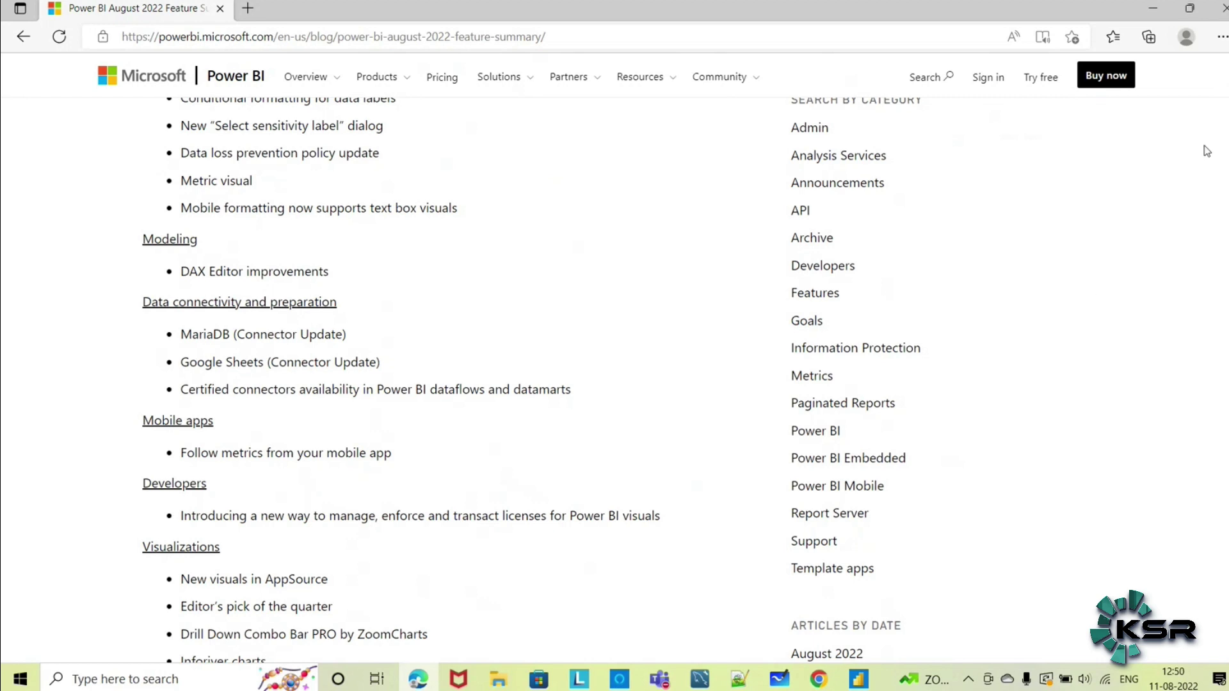
scroll(532, 380, "up", 2)
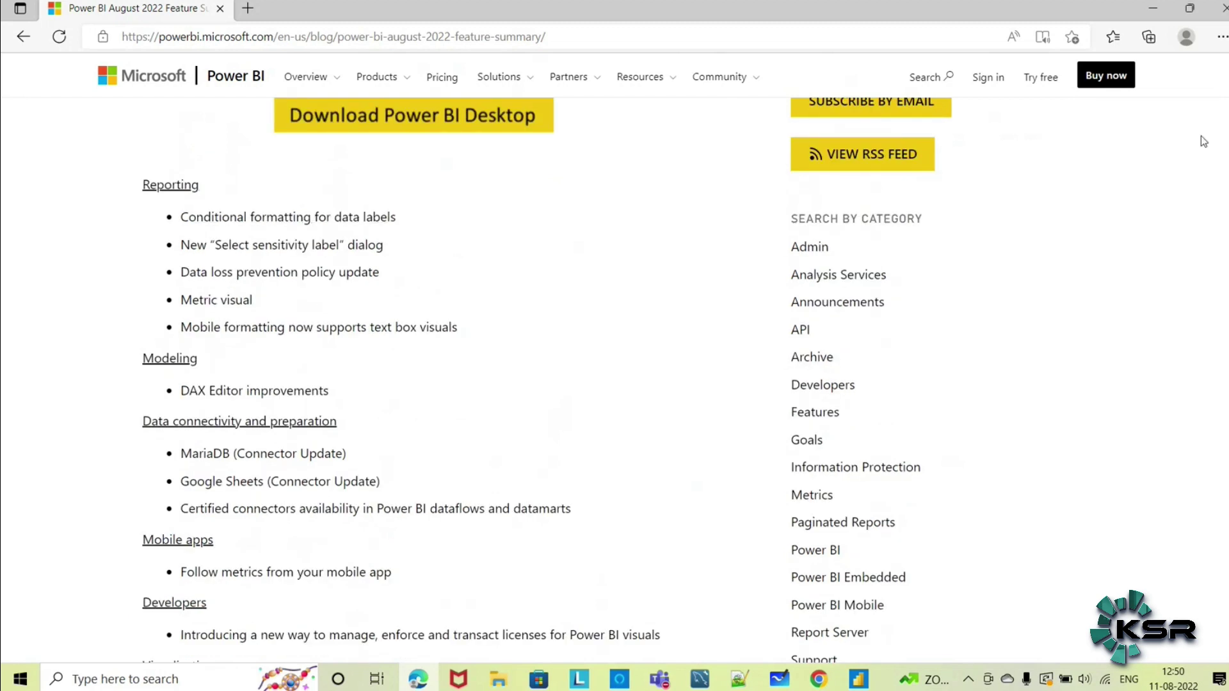
scroll(548, 381, "down", 3)
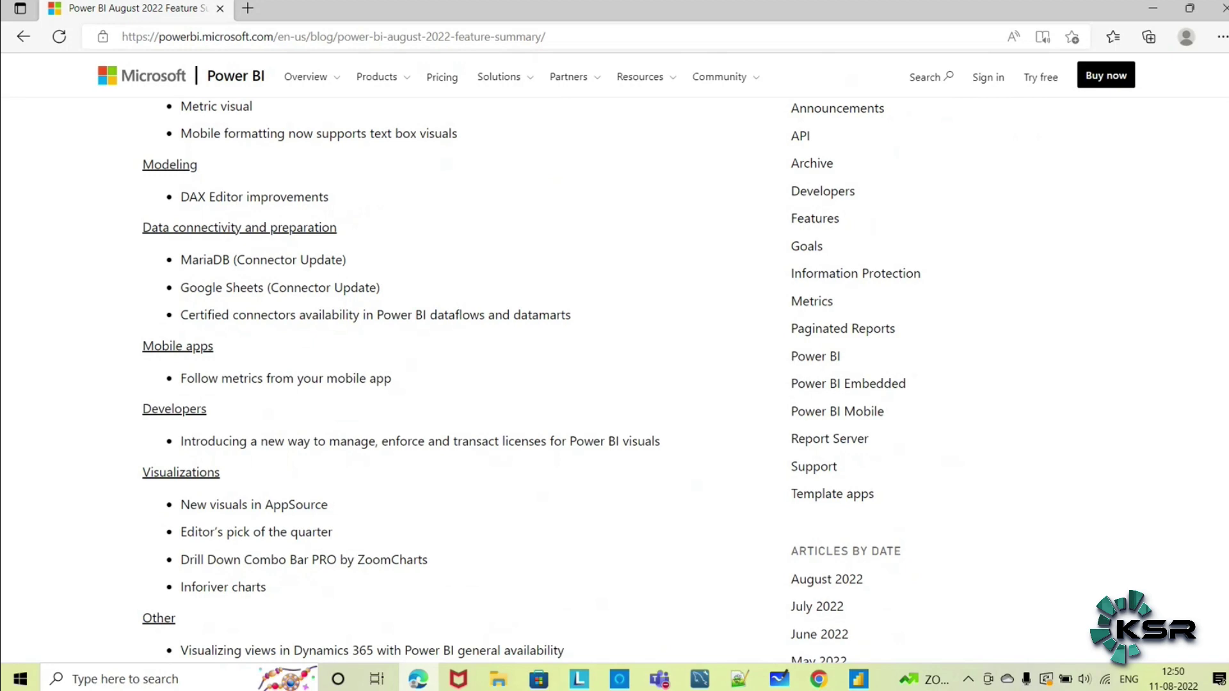
scroll(448, 380, "down", 16)
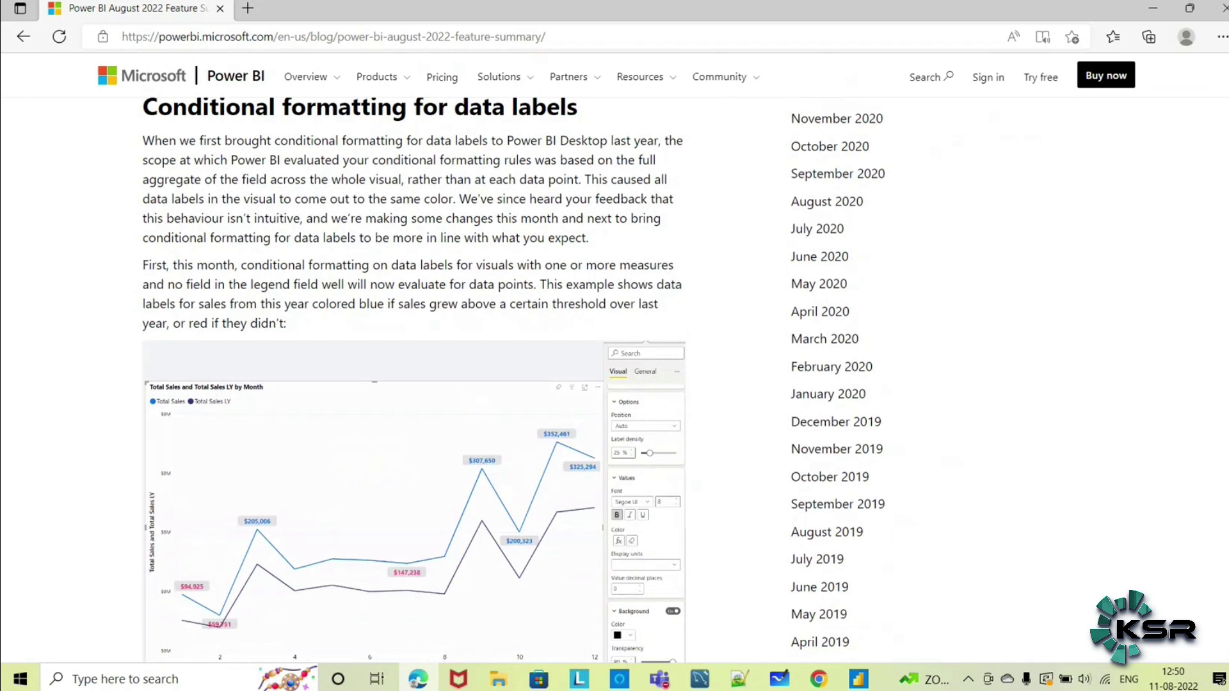
Skim down through the remaining feature sections, then jump back to the post's title with Home
scroll(414, 377, "down", 4)
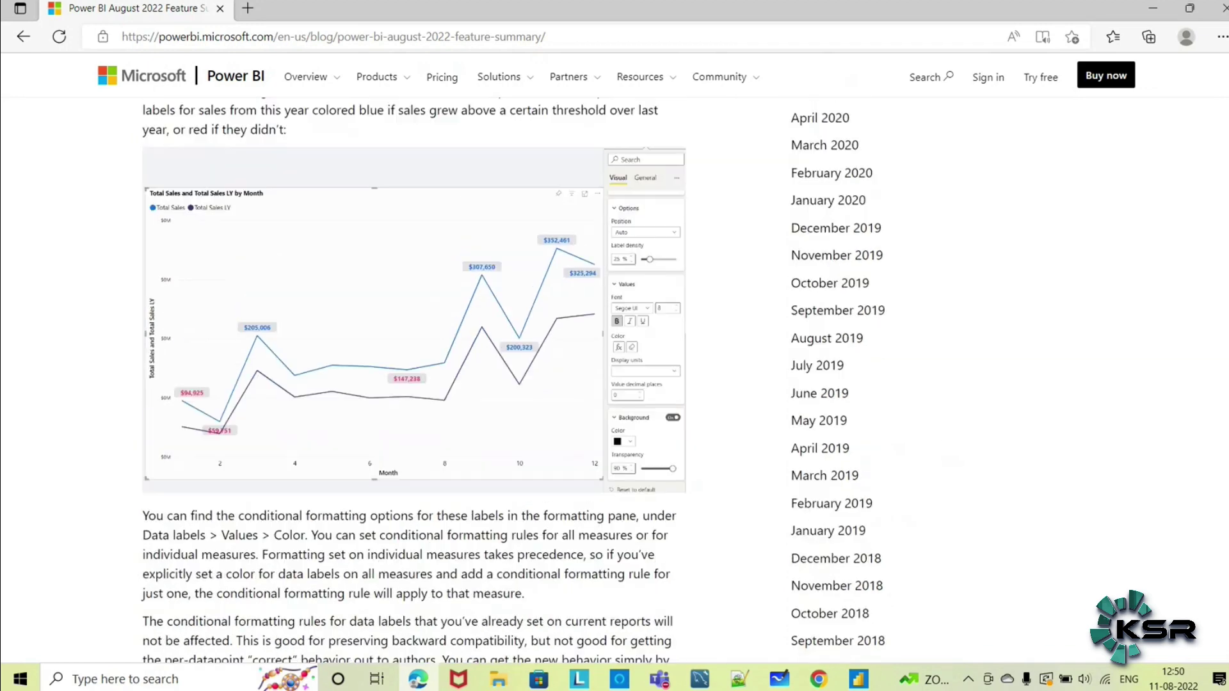
scroll(414, 377, "up", 3)
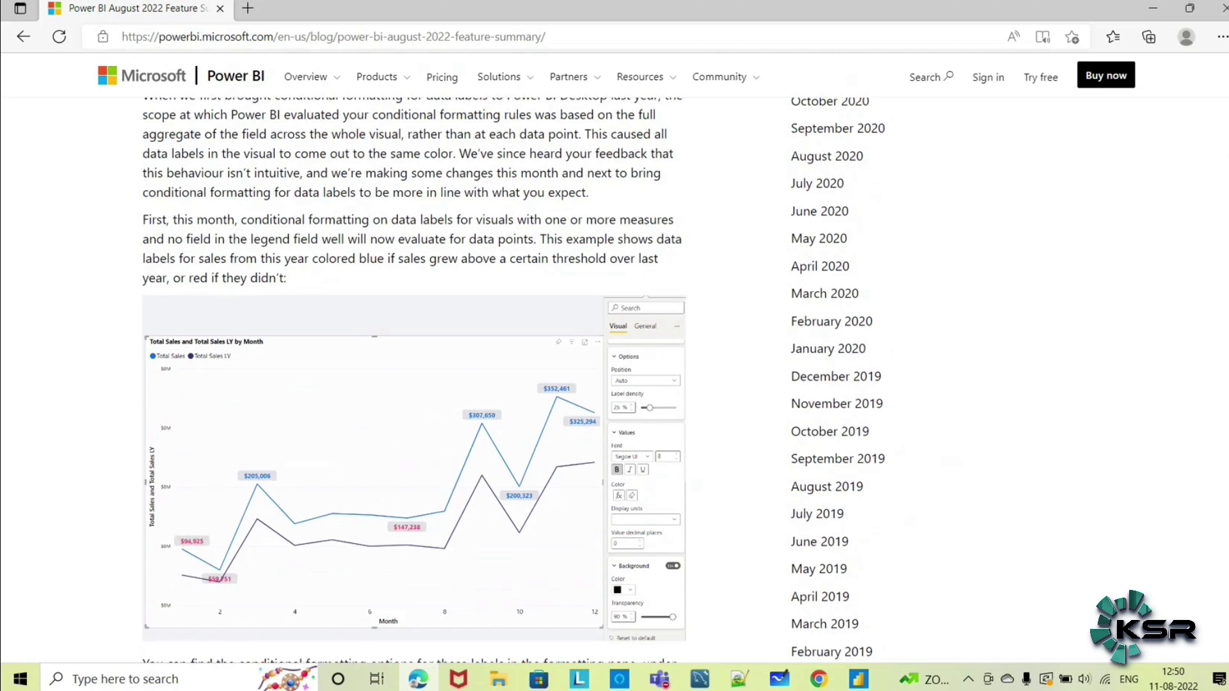
scroll(414, 377, "down", 8)
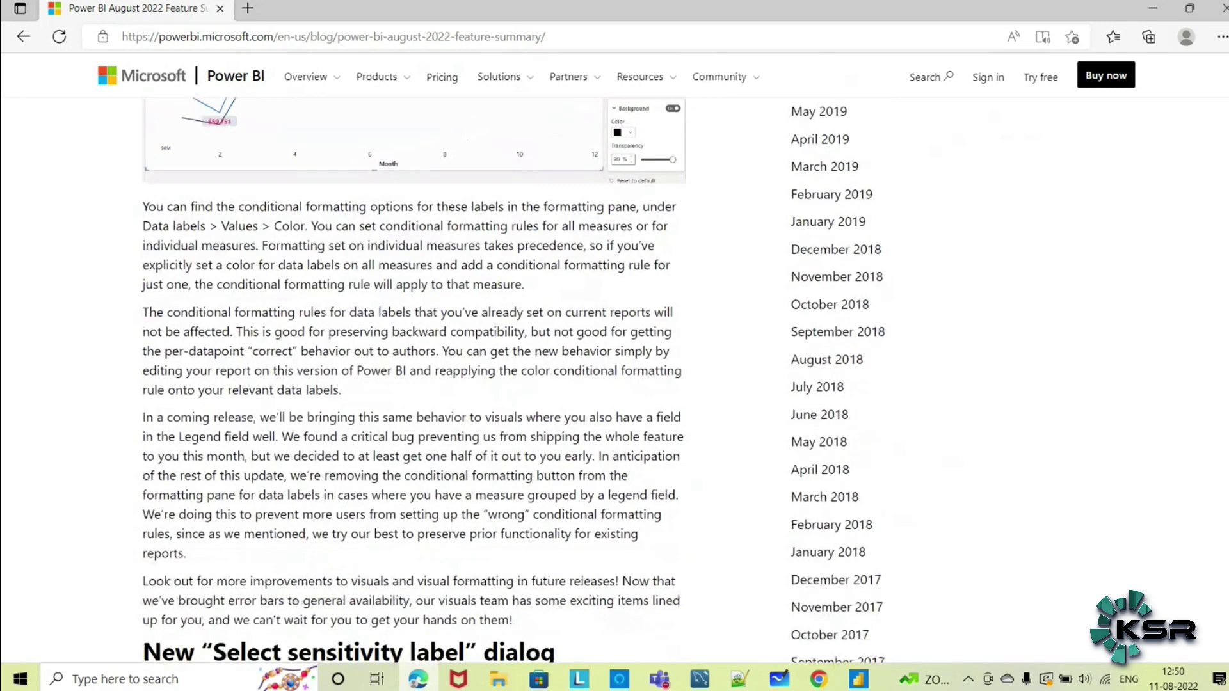
scroll(414, 378, "down", 9)
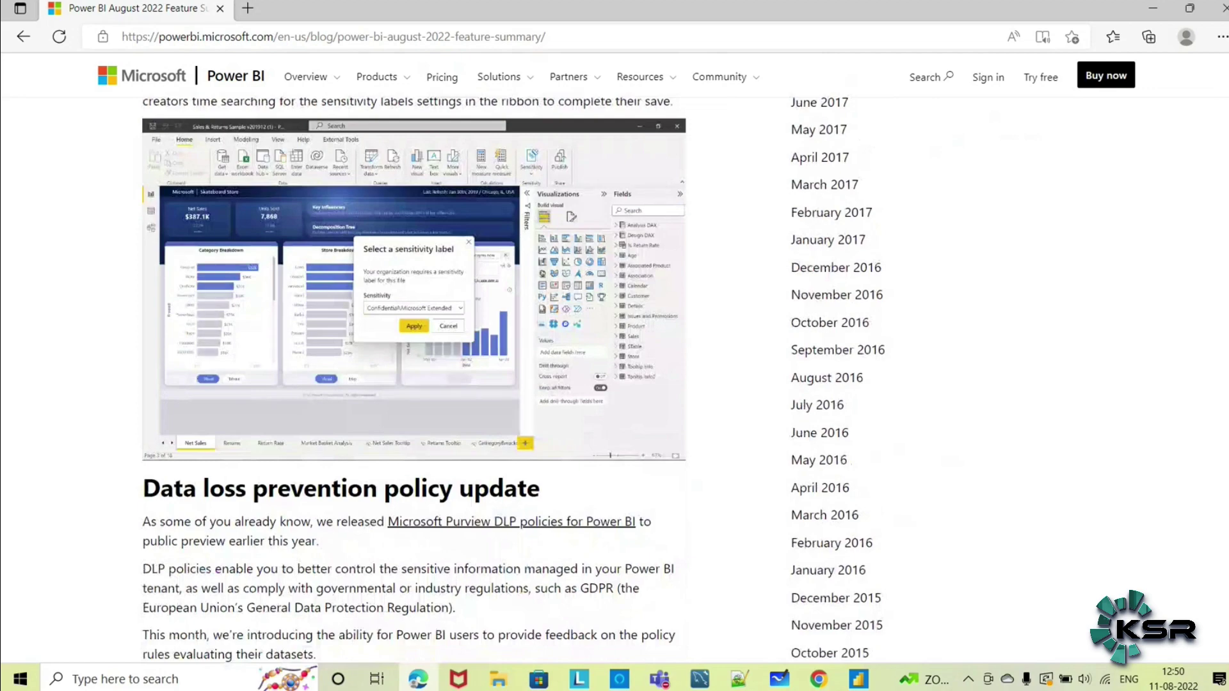
scroll(414, 377, "down", 20)
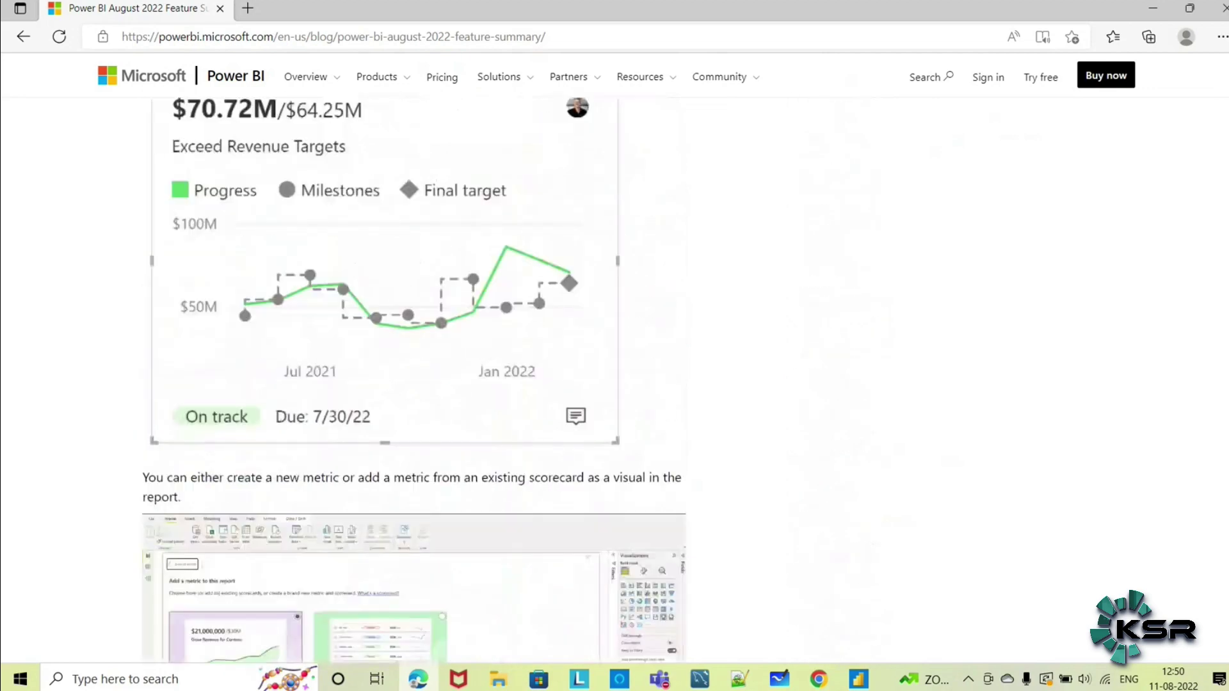
scroll(415, 378, "down", 20)
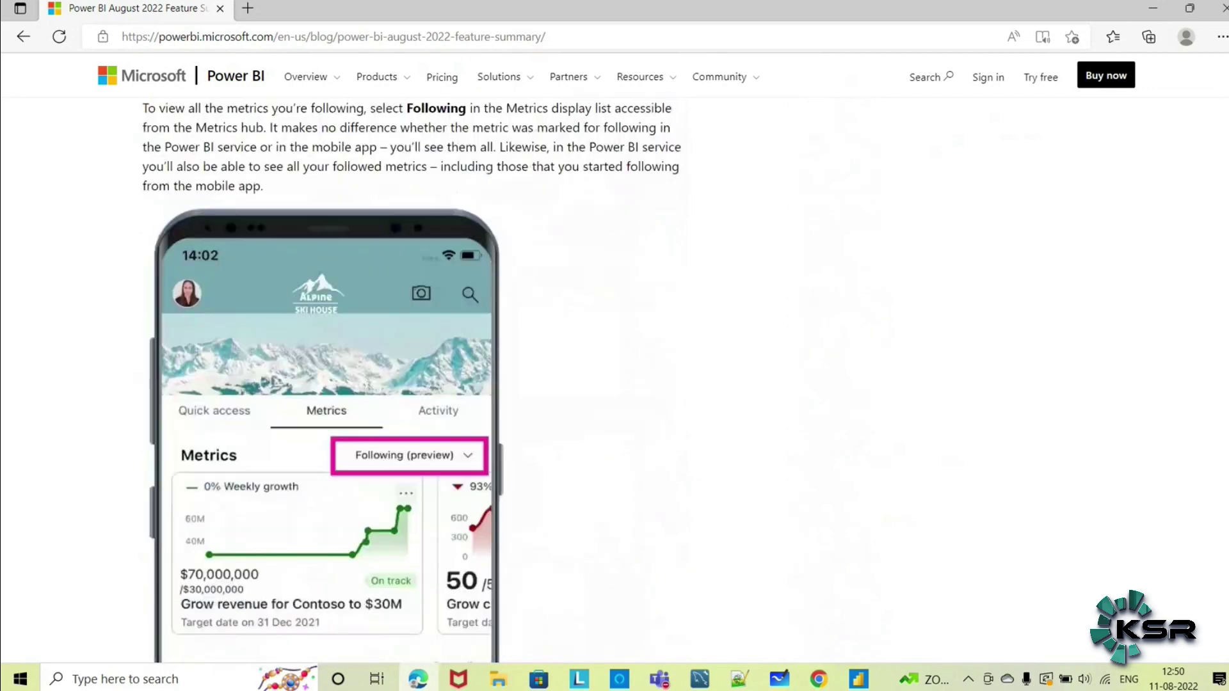
scroll(414, 378, "down", 4)
key("Home")
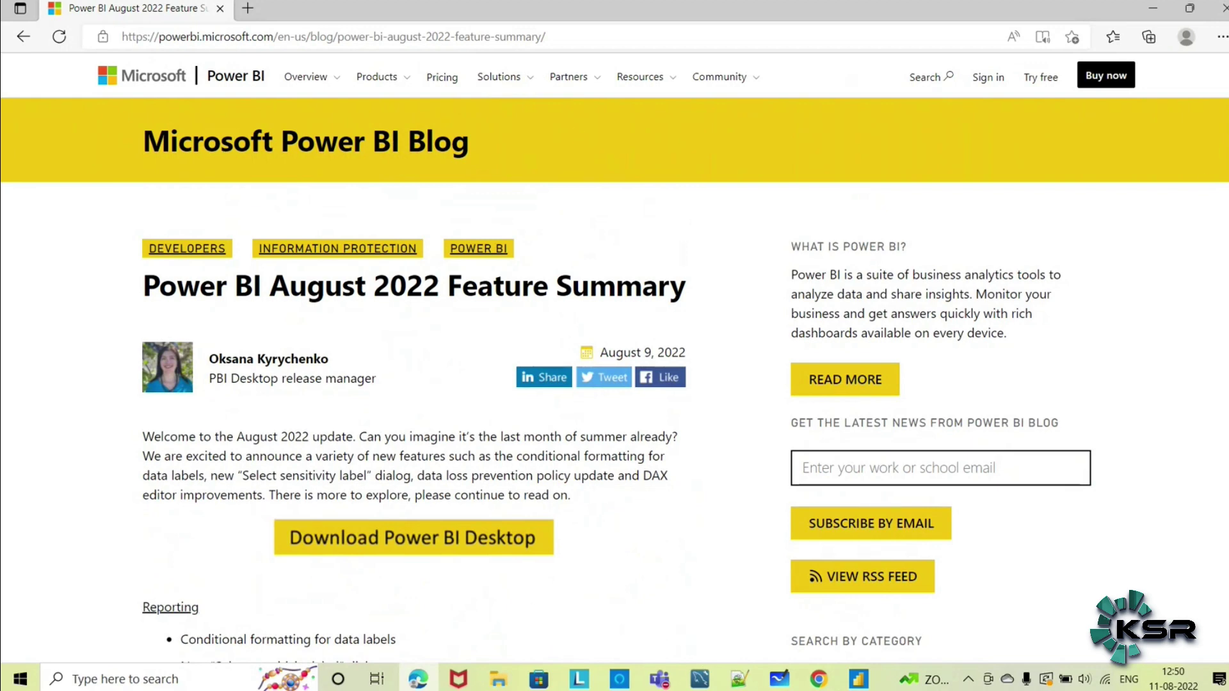
Look over the Visualizations items in the post, then bring up the blank Power BI Desktop report
scroll(615, 384, "down", 8)
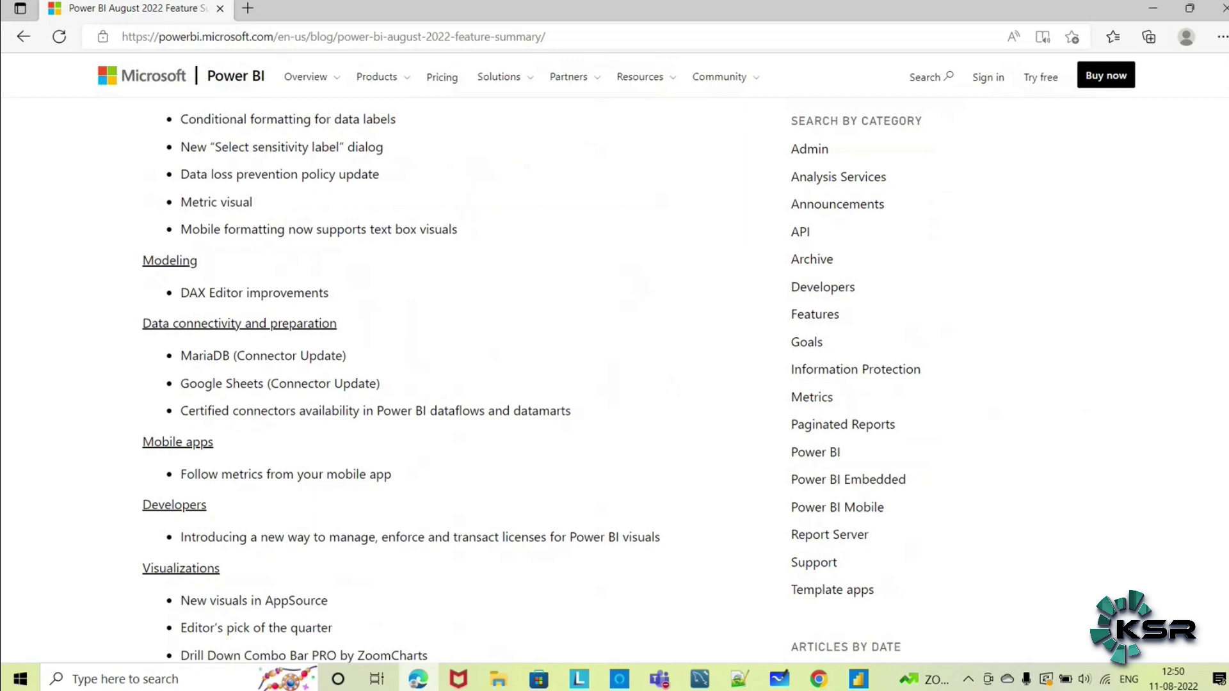
scroll(531, 380, "down", 1)
scroll(531, 380, "down", 3)
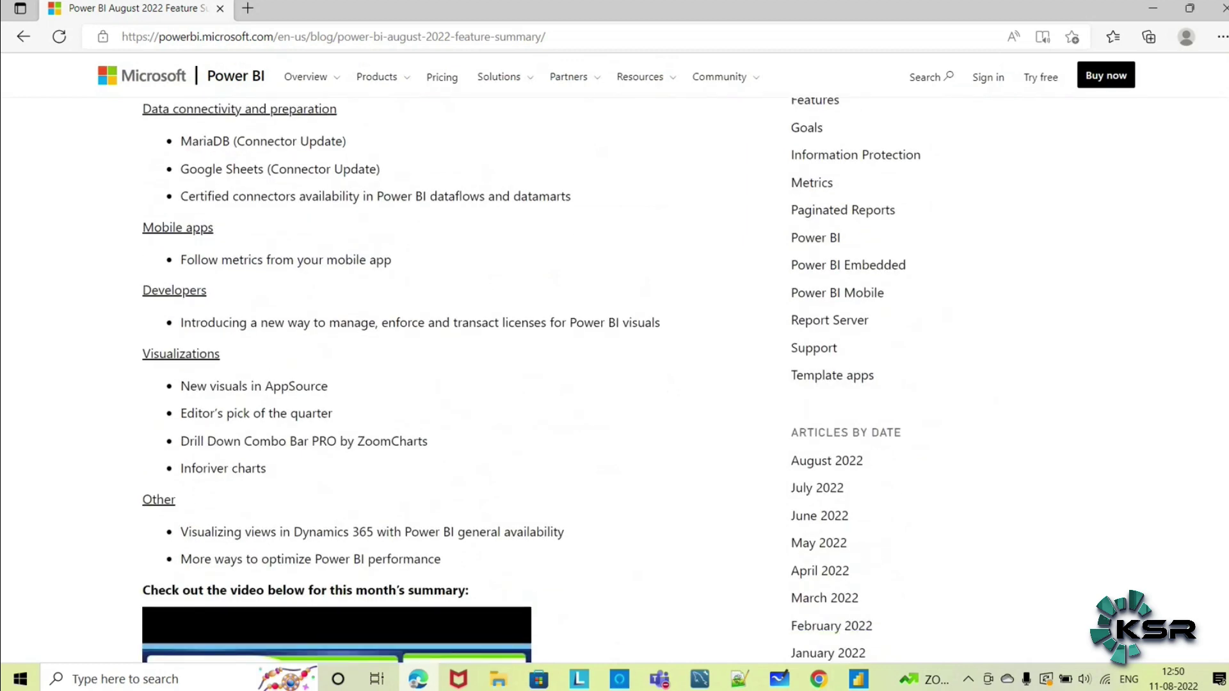
scroll(532, 380, "up", 1)
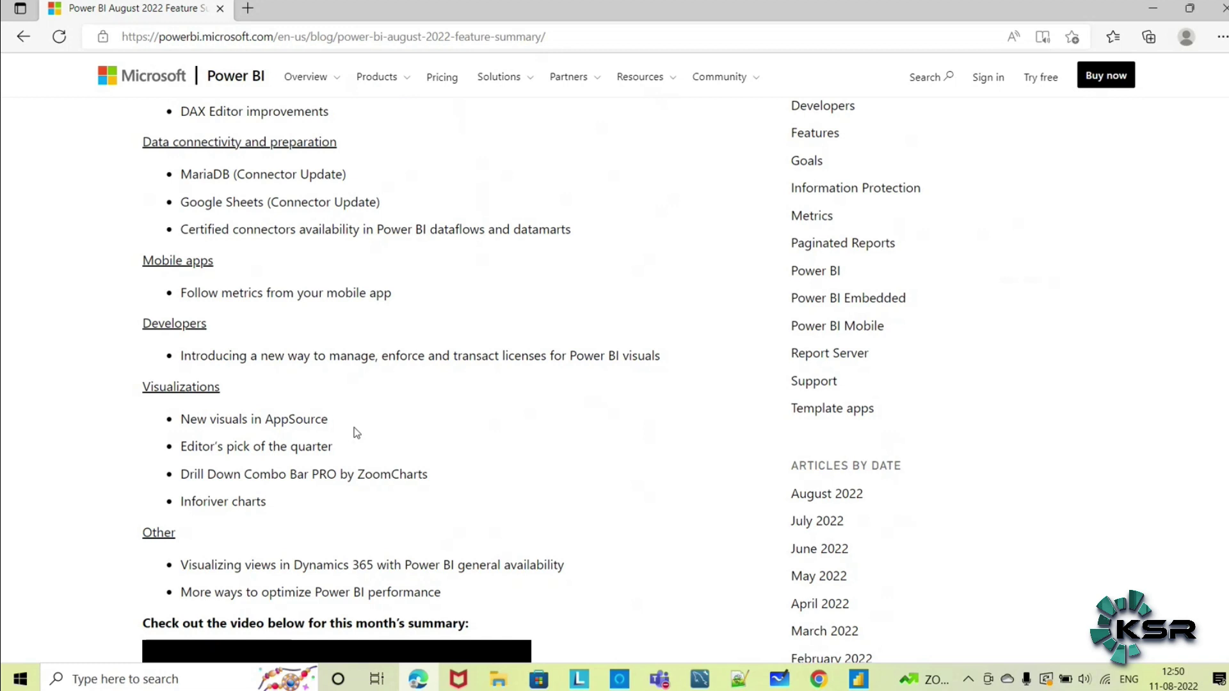
left_click(862, 680)
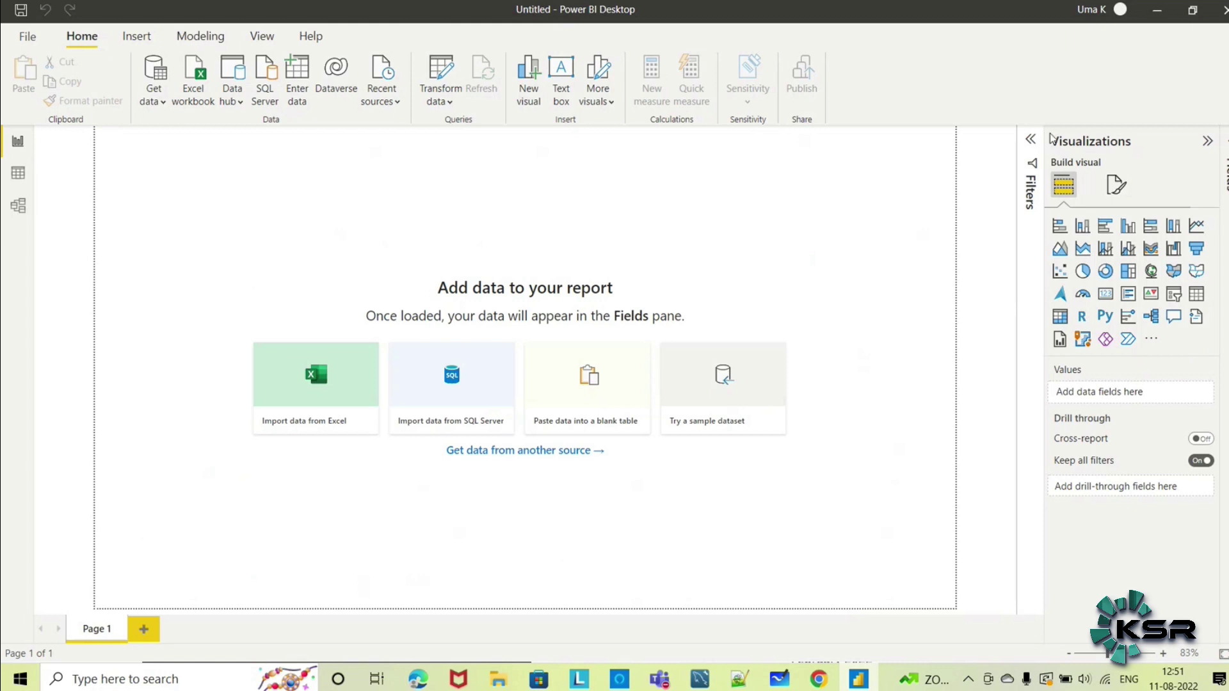
Open 'Get more visuals' from the Visualizations pane's '...' menu to show the visuals marketplace
left_click_drag(1042, 137, 876, 138)
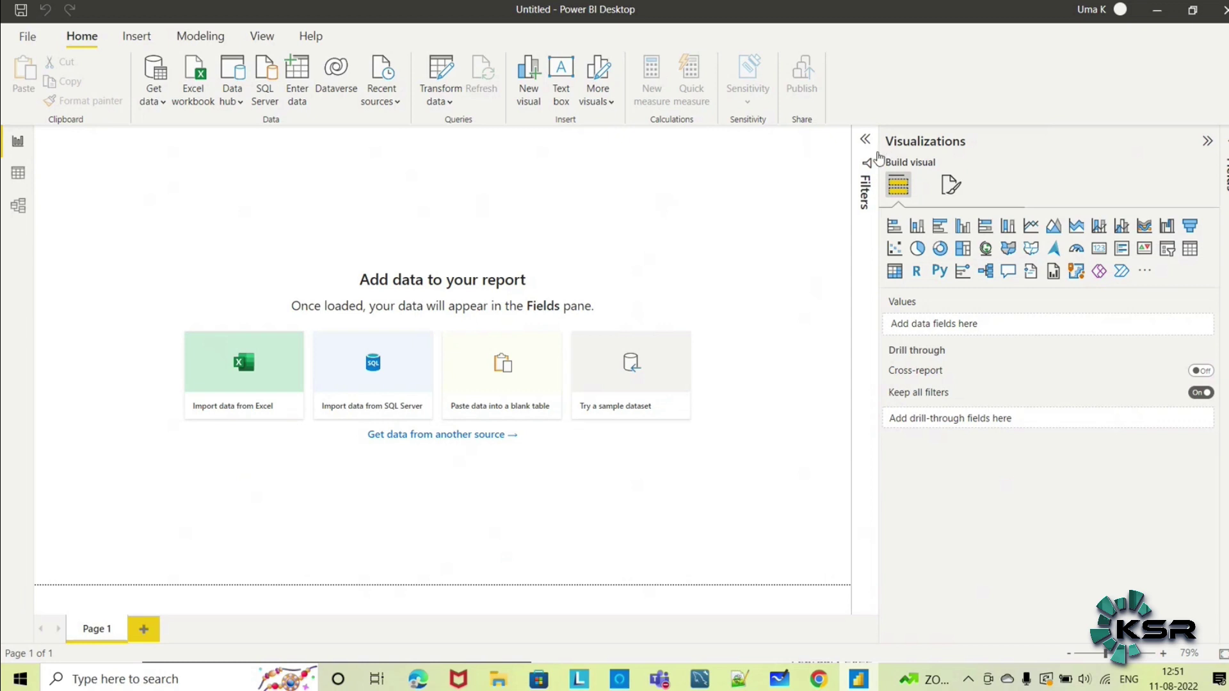
left_click_drag(879, 149, 1000, 150)
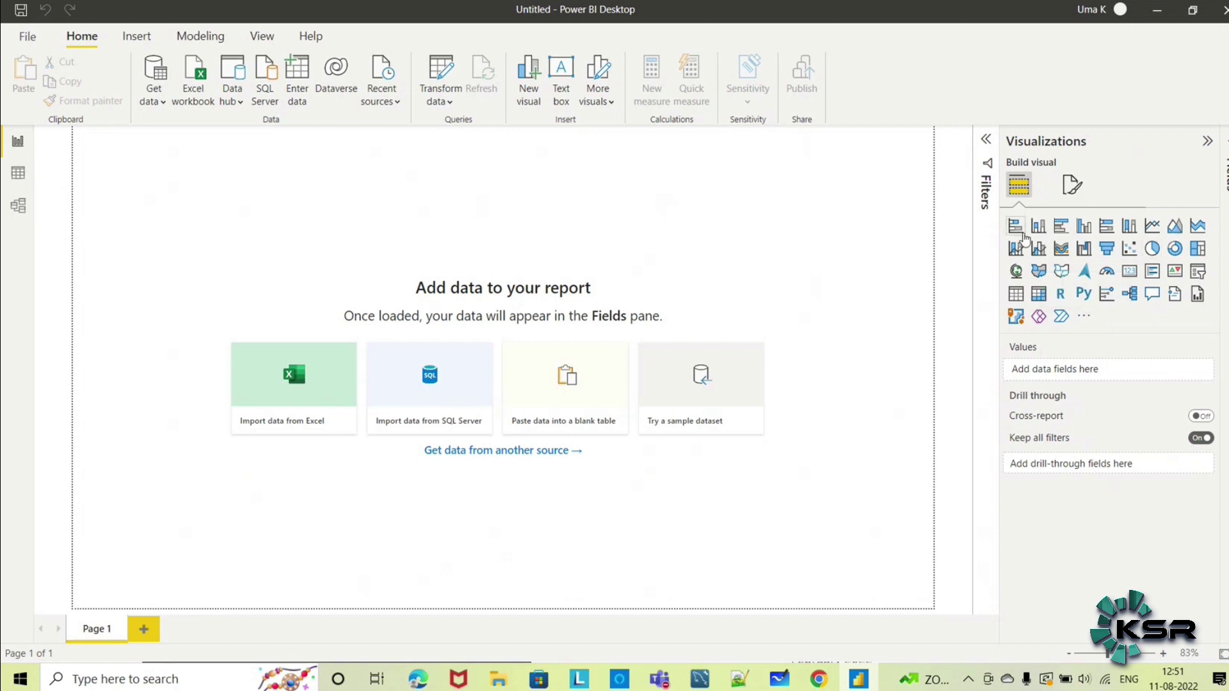
left_click(1086, 317)
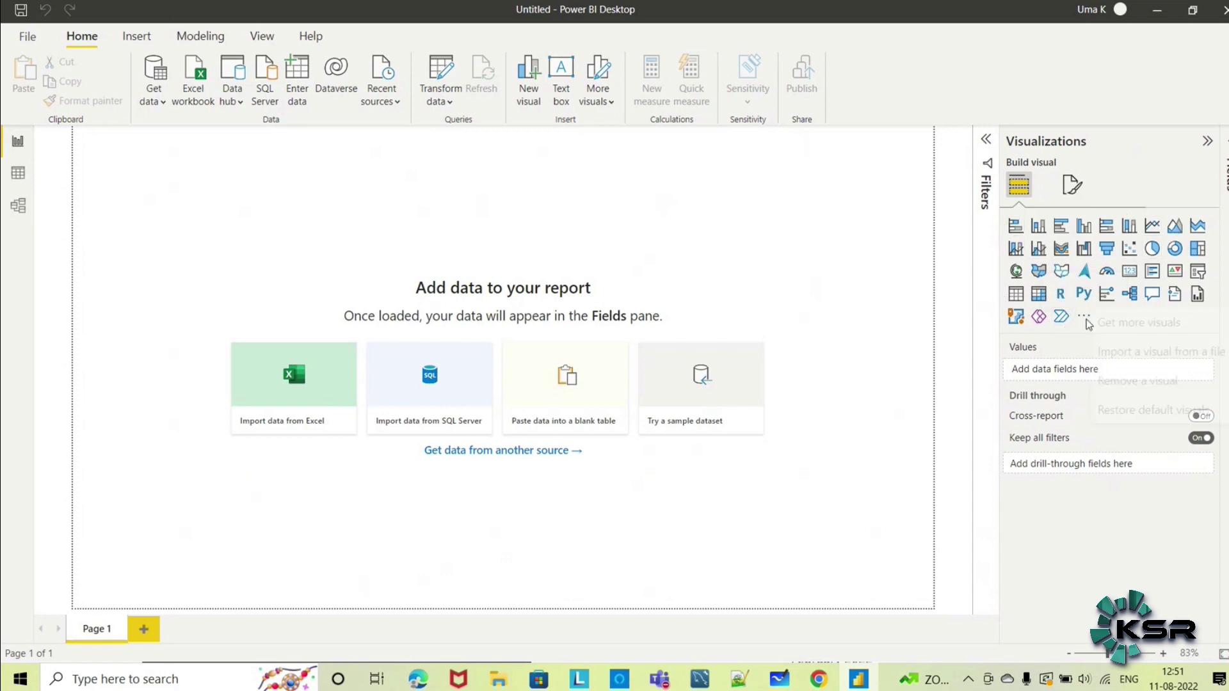
left_click(1135, 326)
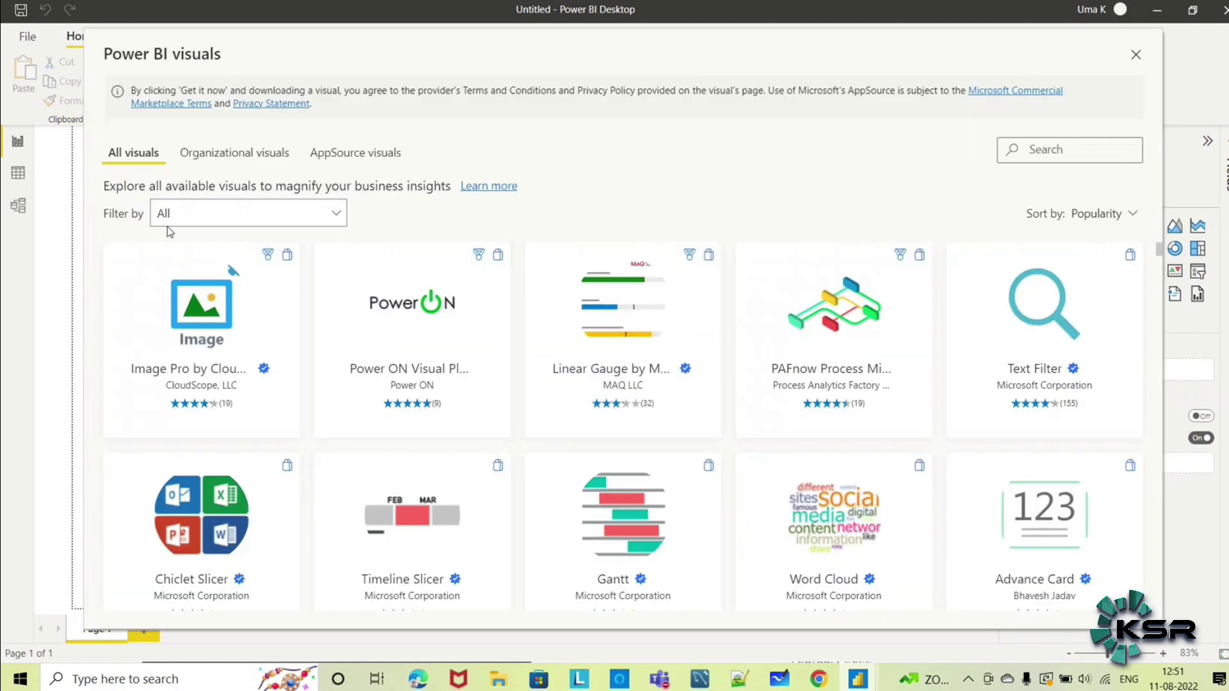
Switch the visuals catalogue from Organizational visuals to the AppSource visuals tab
left_click(253, 165)
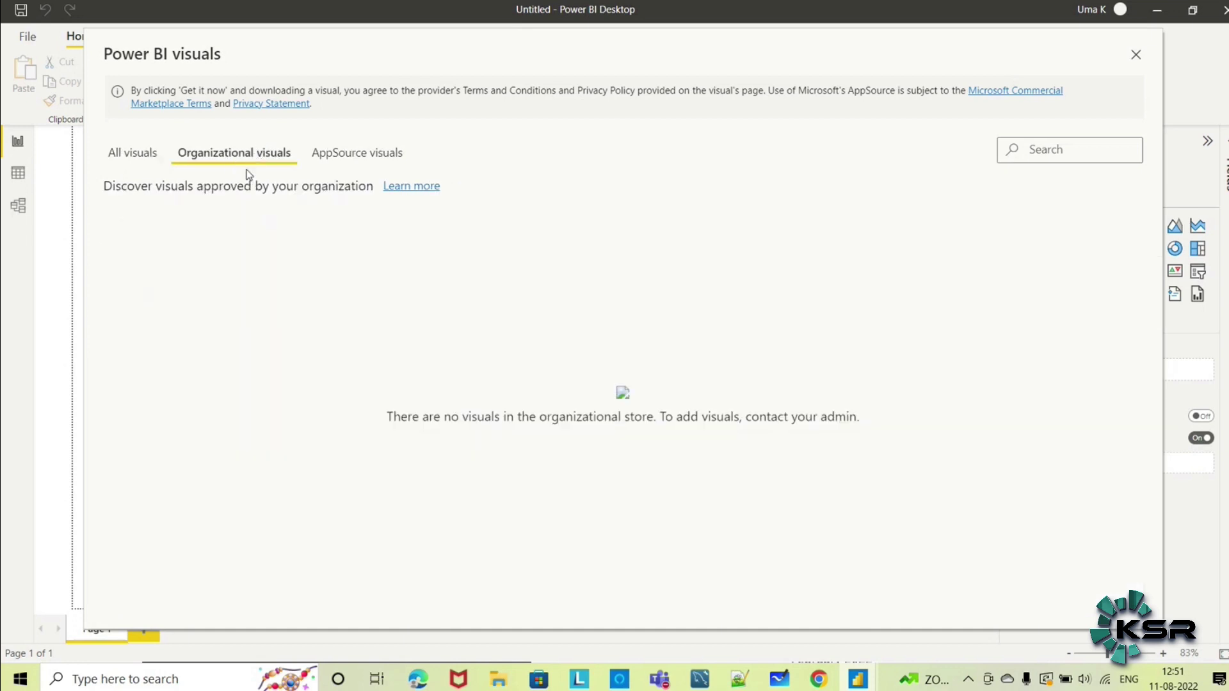
left_click(345, 163)
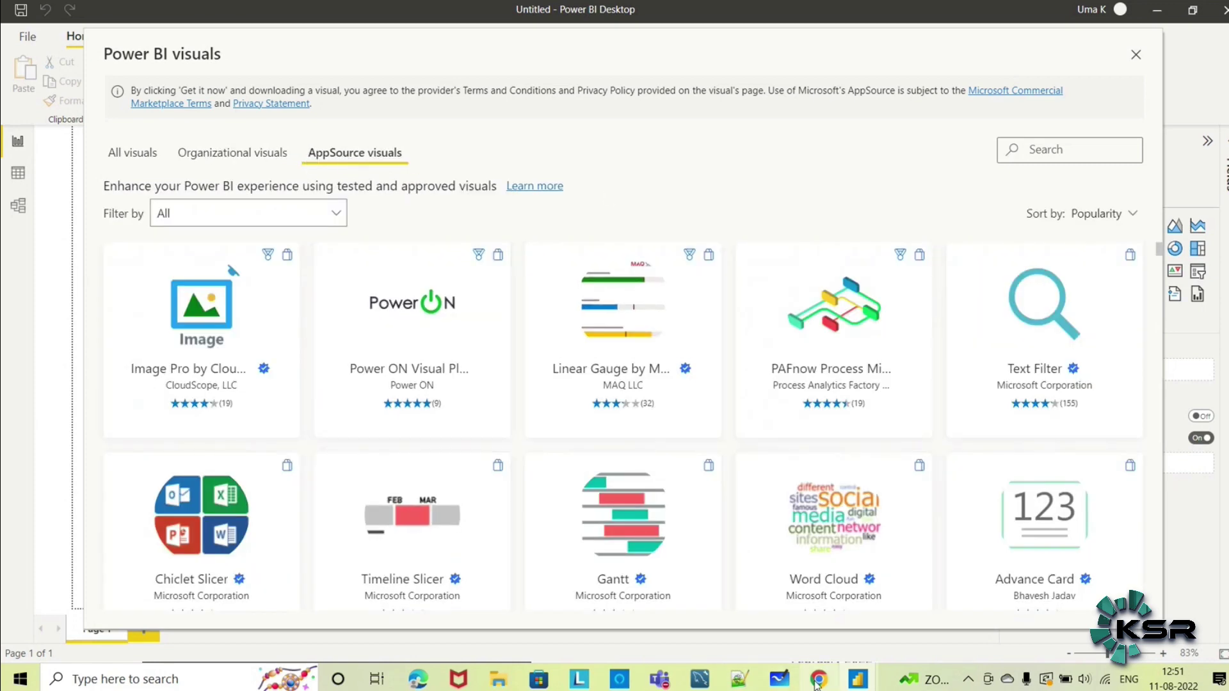
left_click(430, 684)
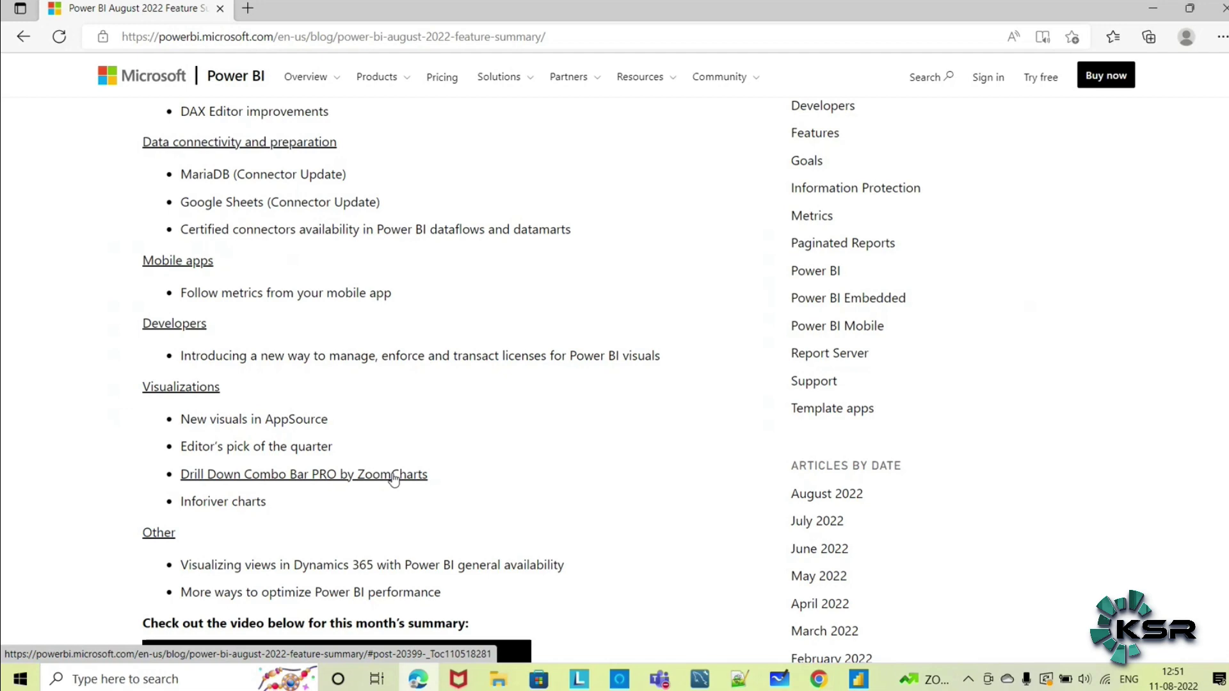
mouse_move(858, 679)
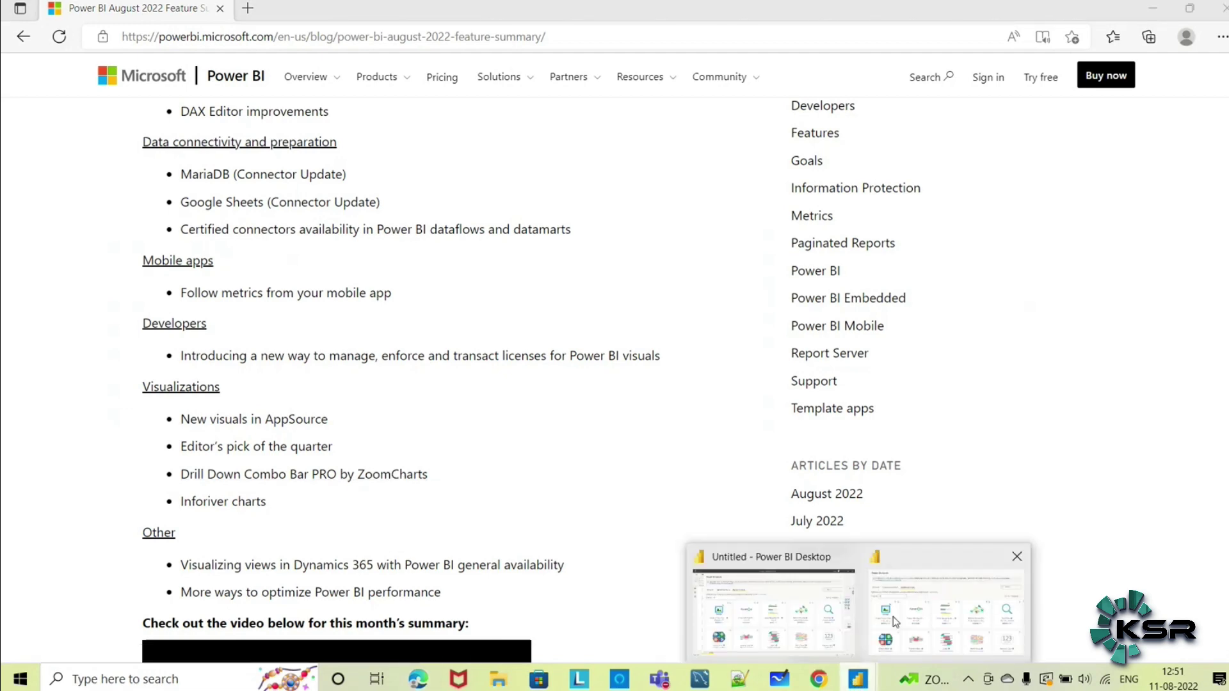
left_click(894, 616)
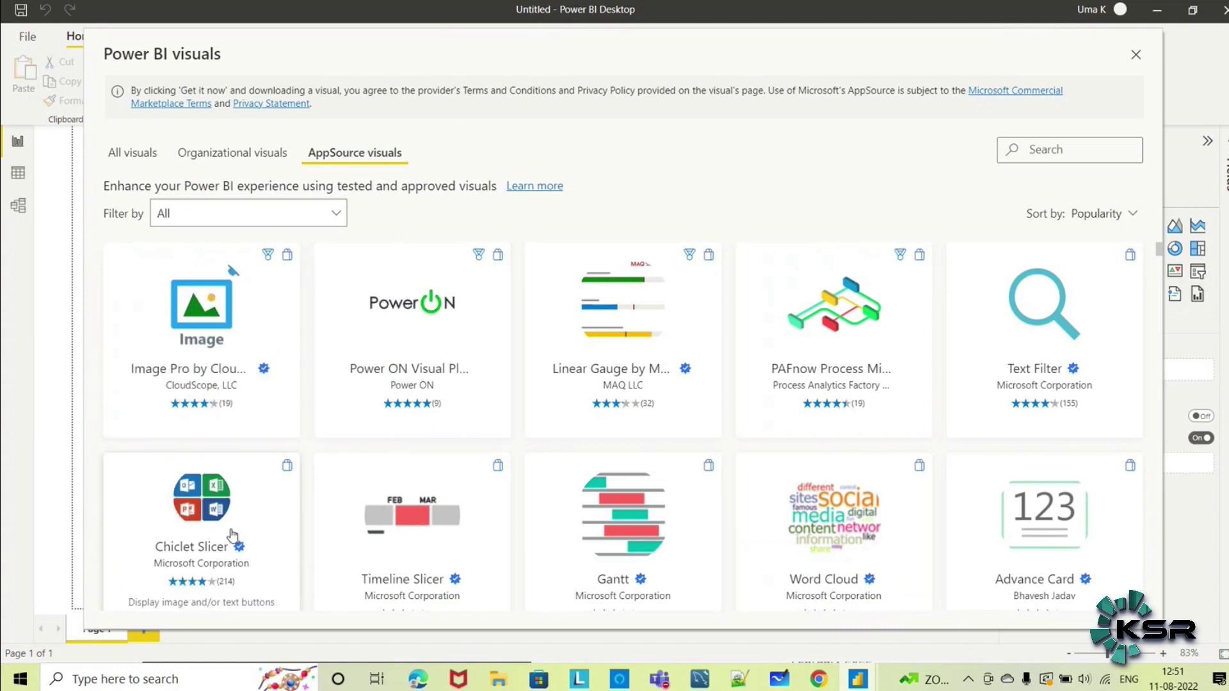
Add Chiclet Slicer 1.6.3 to the report and confirm the successful import
left_click(260, 506)
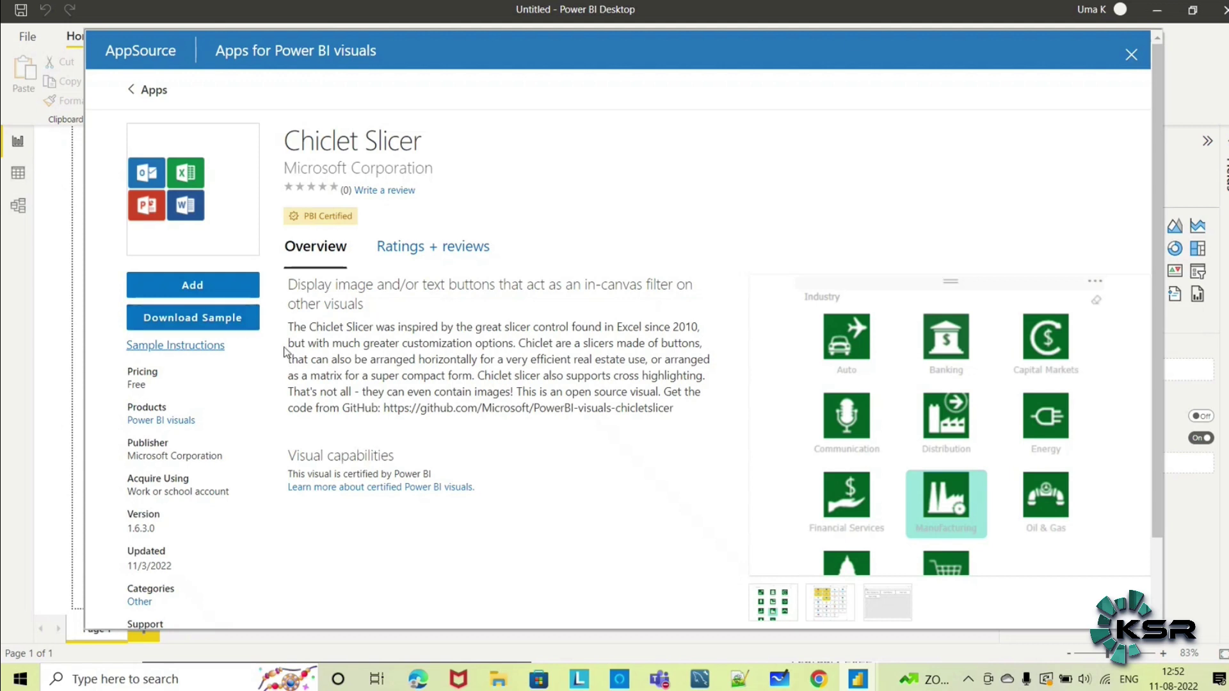
left_click(212, 288)
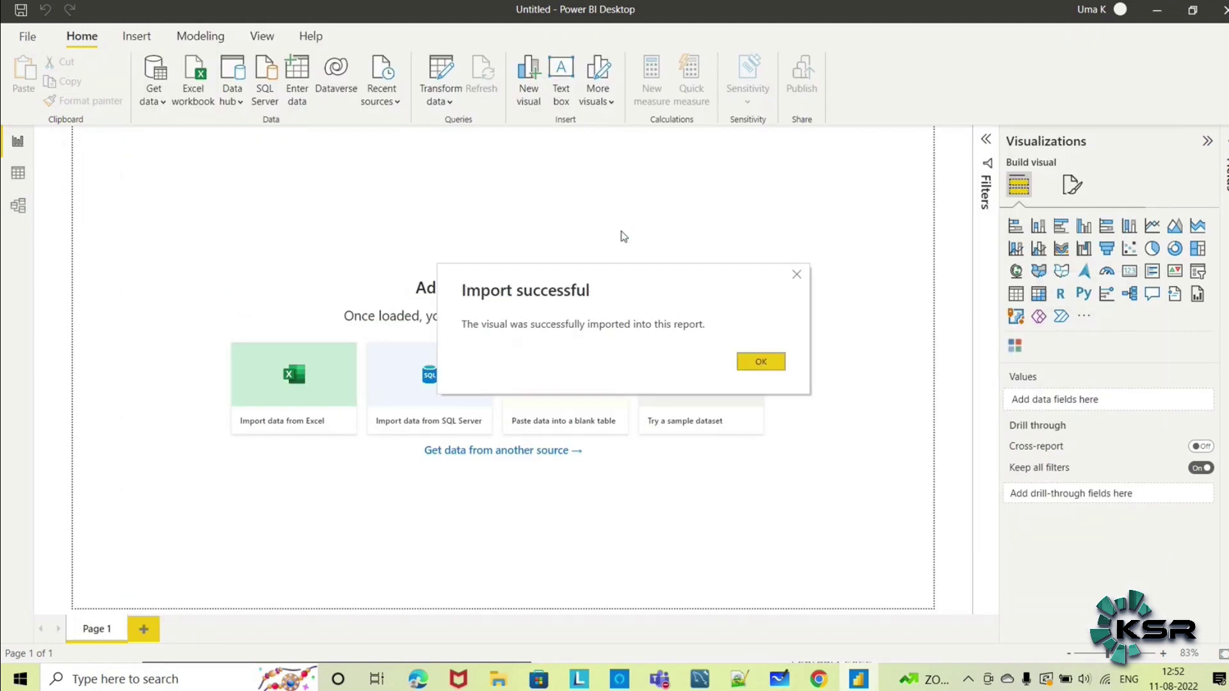
left_click(778, 360)
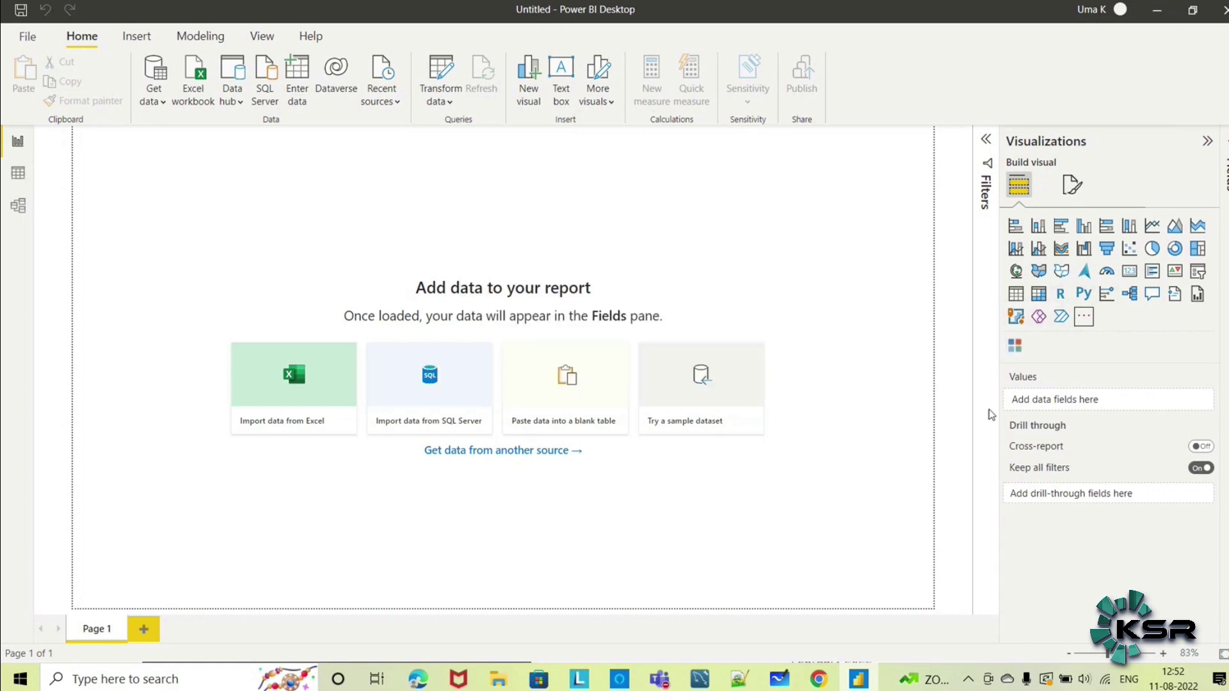
left_click(1160, 19)
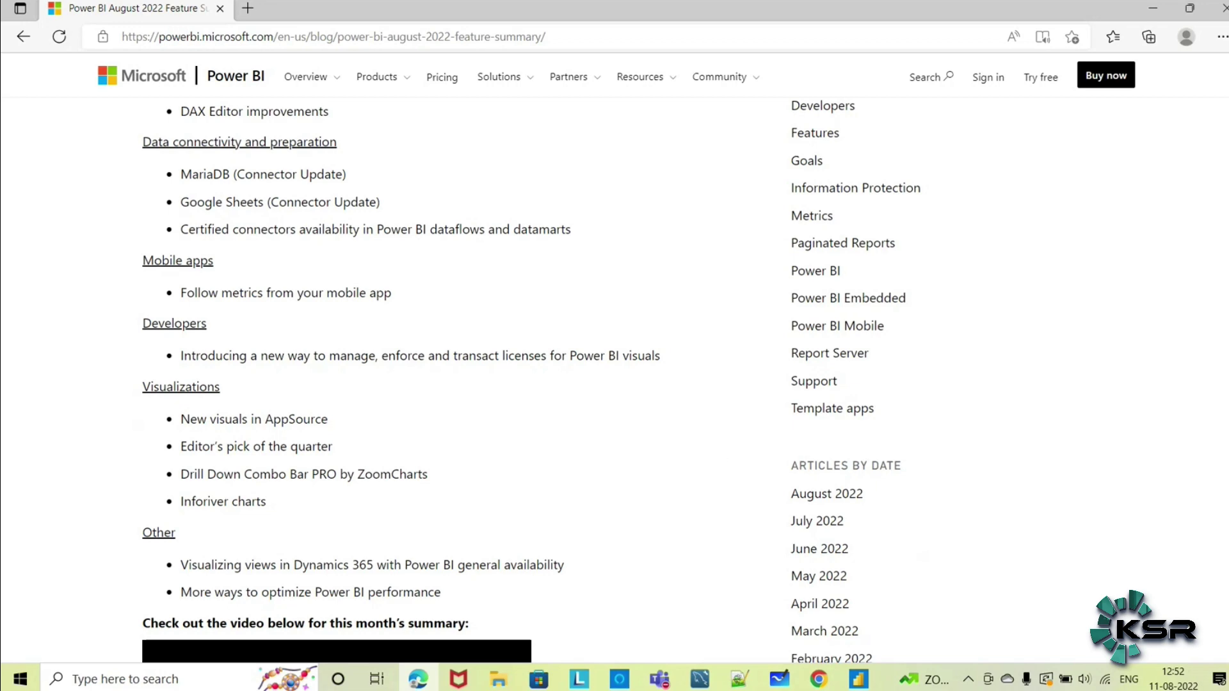
scroll(411, 384, "down", 20)
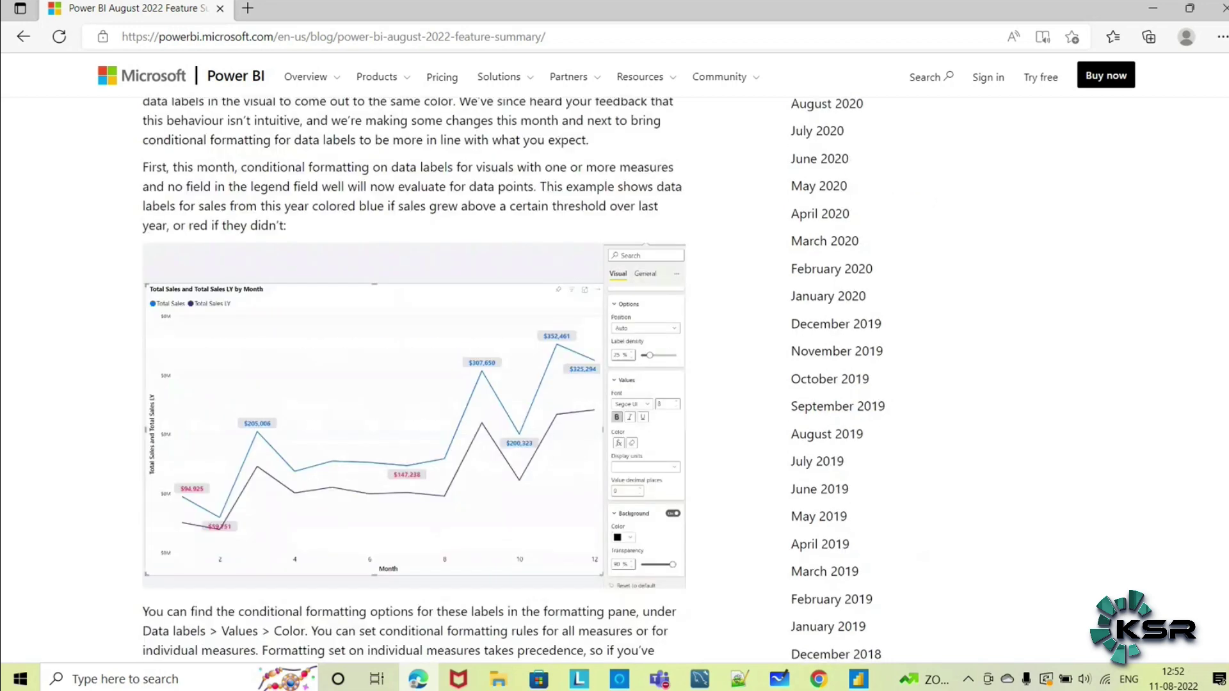
scroll(414, 385, "down", 20)
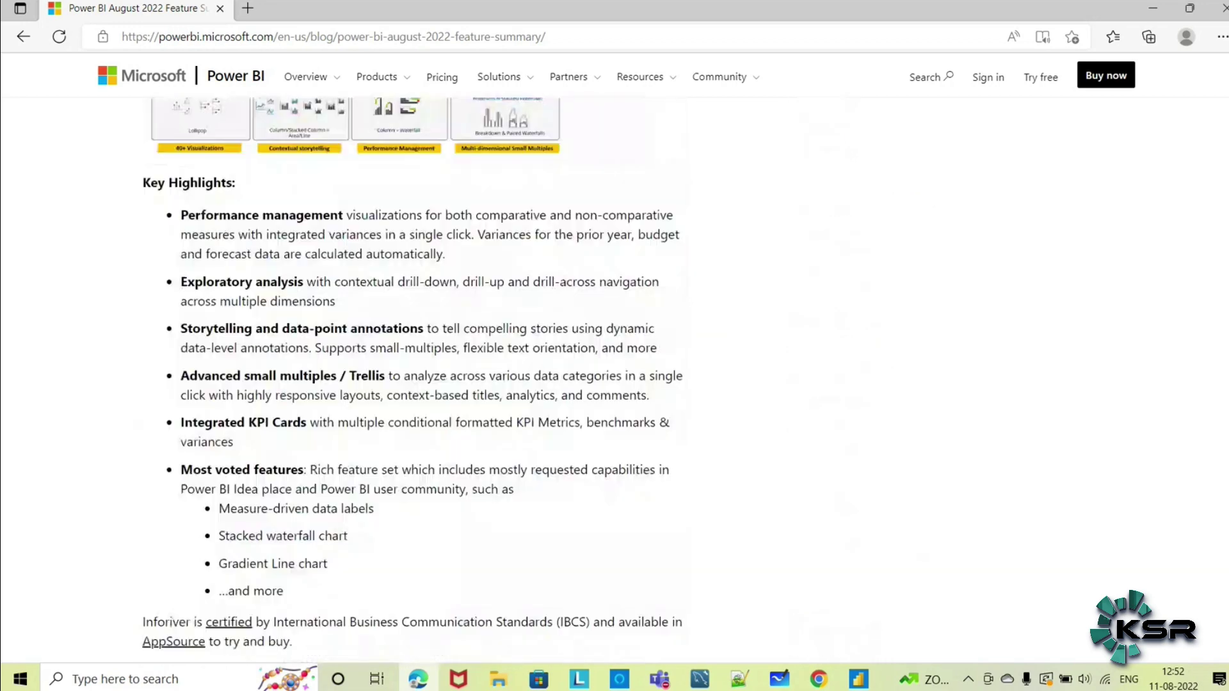
scroll(415, 384, "up", 20)
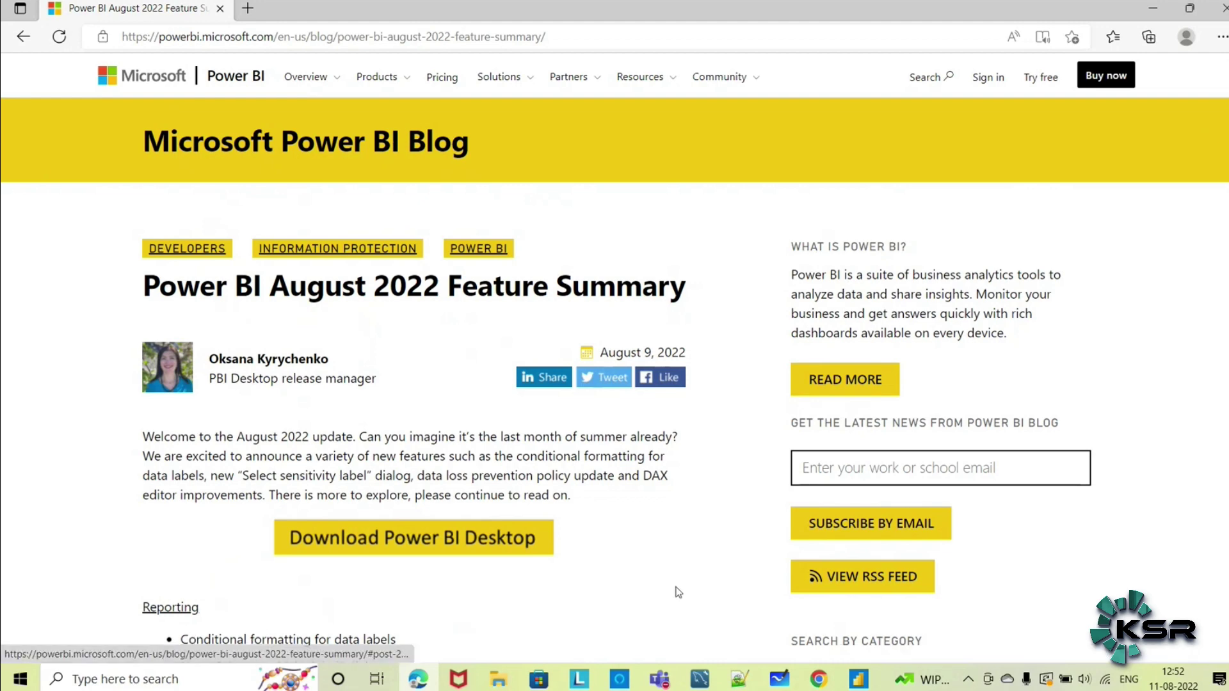
left_click(859, 680)
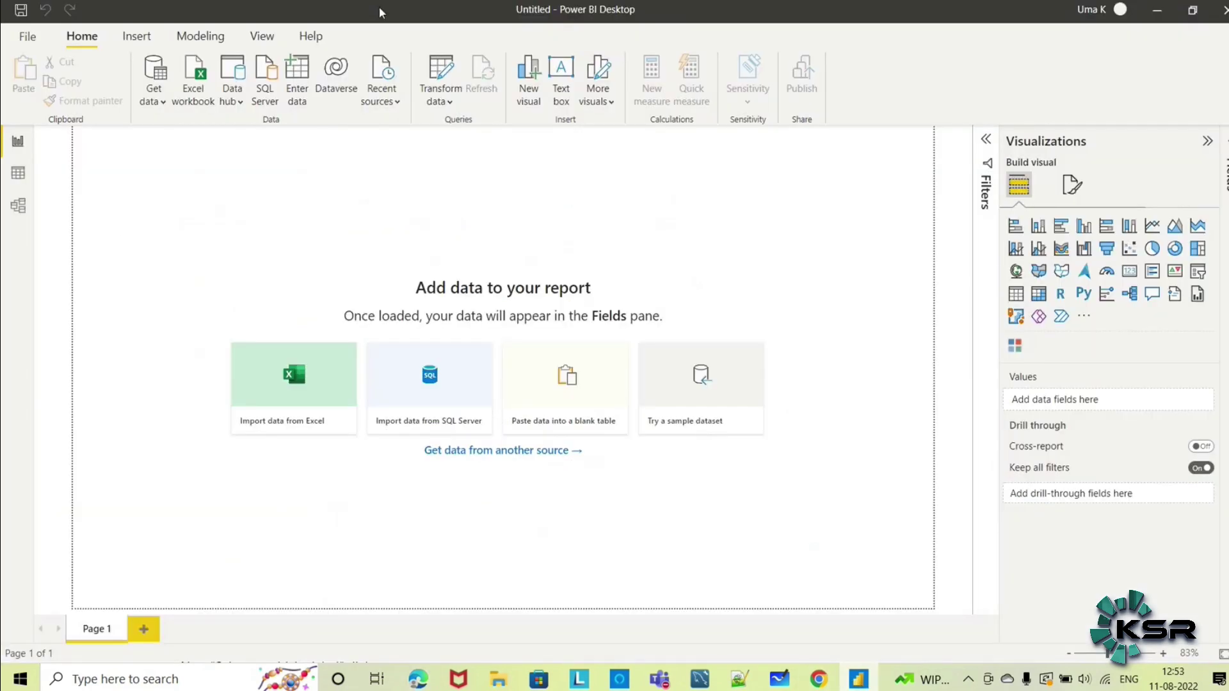
left_click(26, 38)
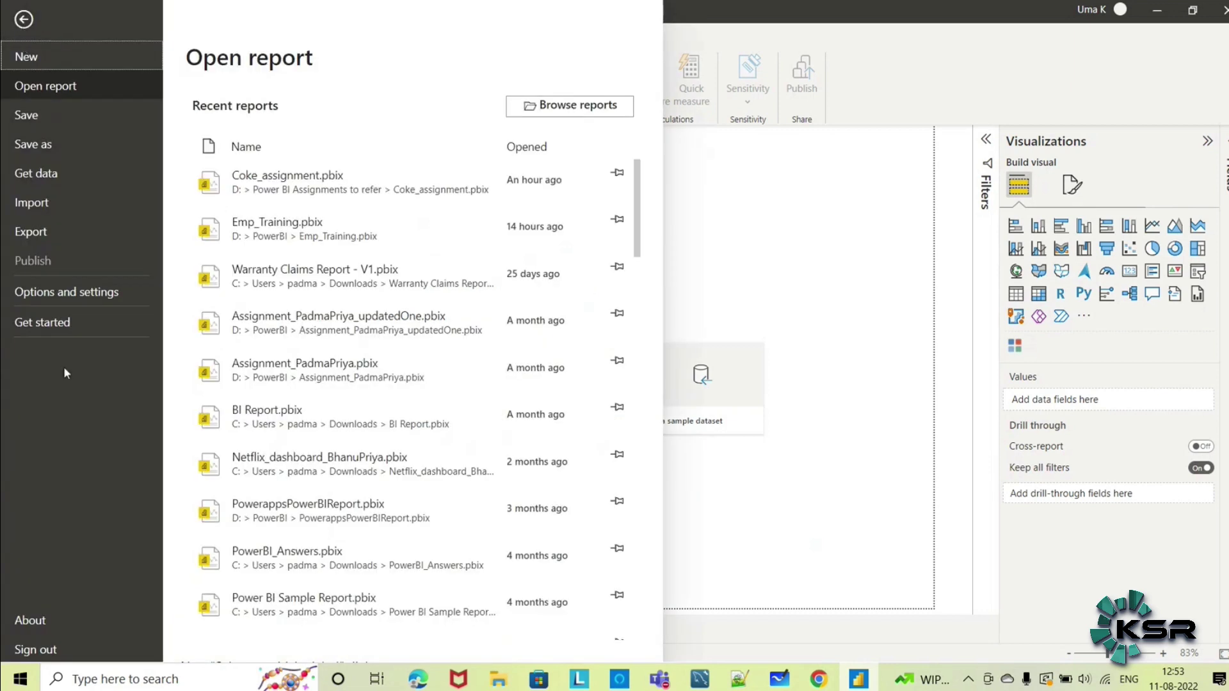
Go to File > Options and settings > Options and select Preview features under GLOBAL
left_click(46, 293)
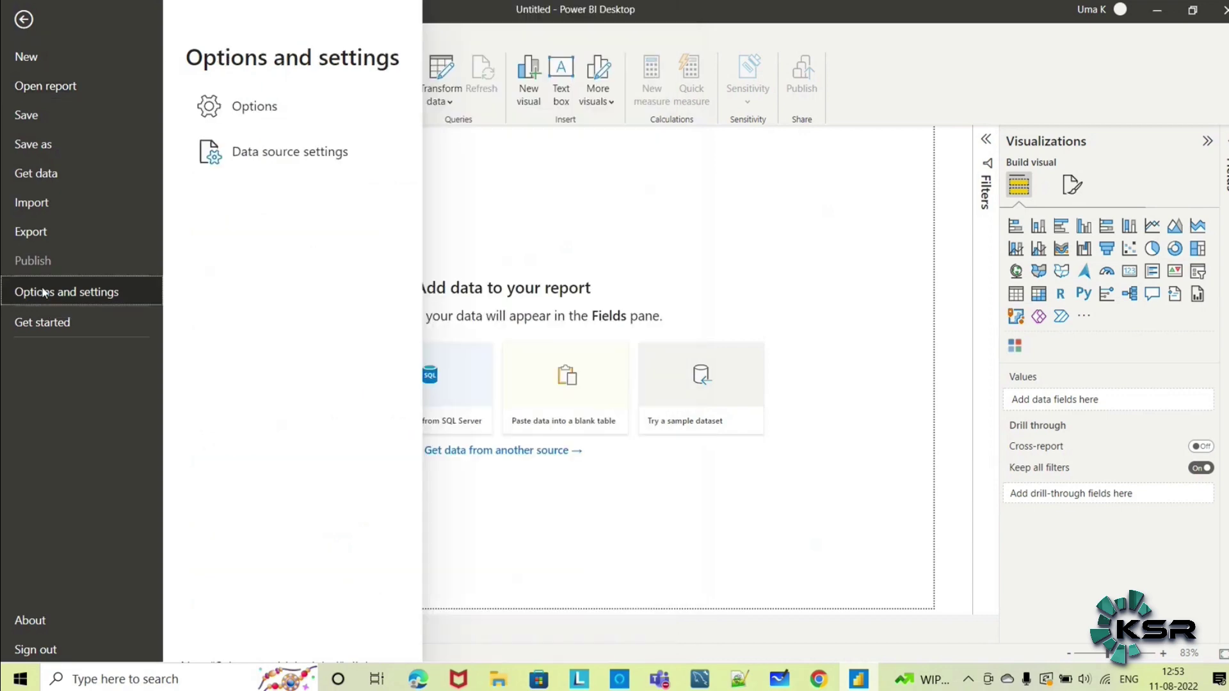
left_click(238, 109)
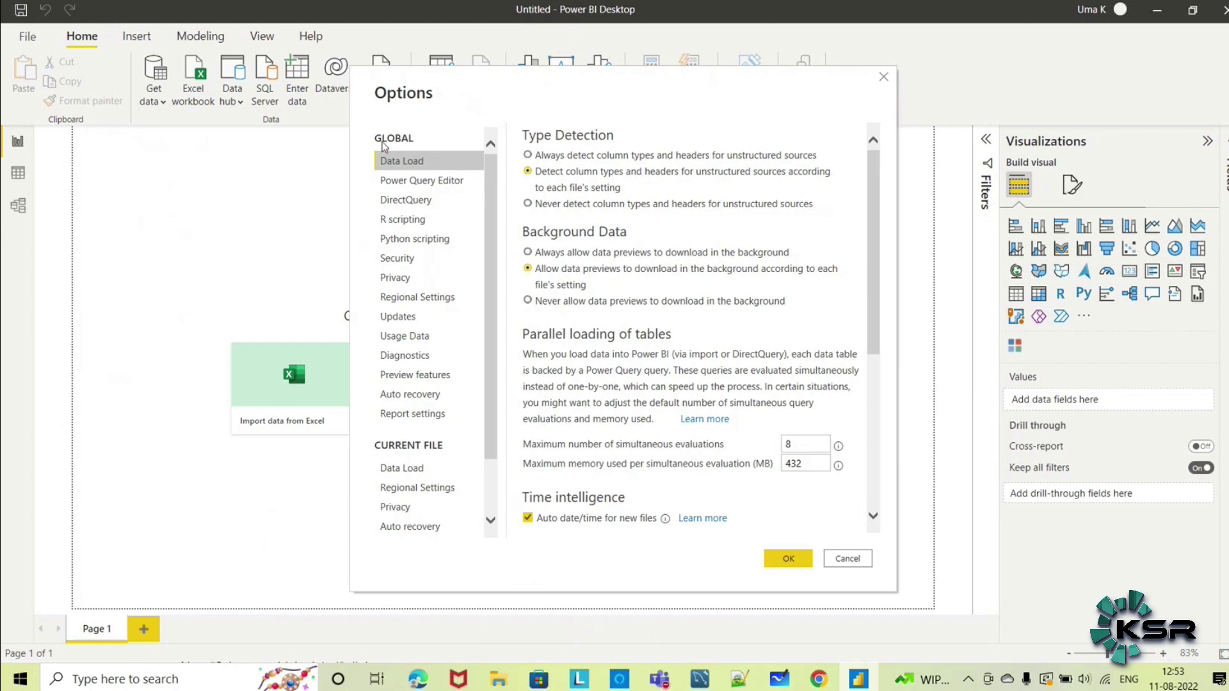
left_click(389, 378)
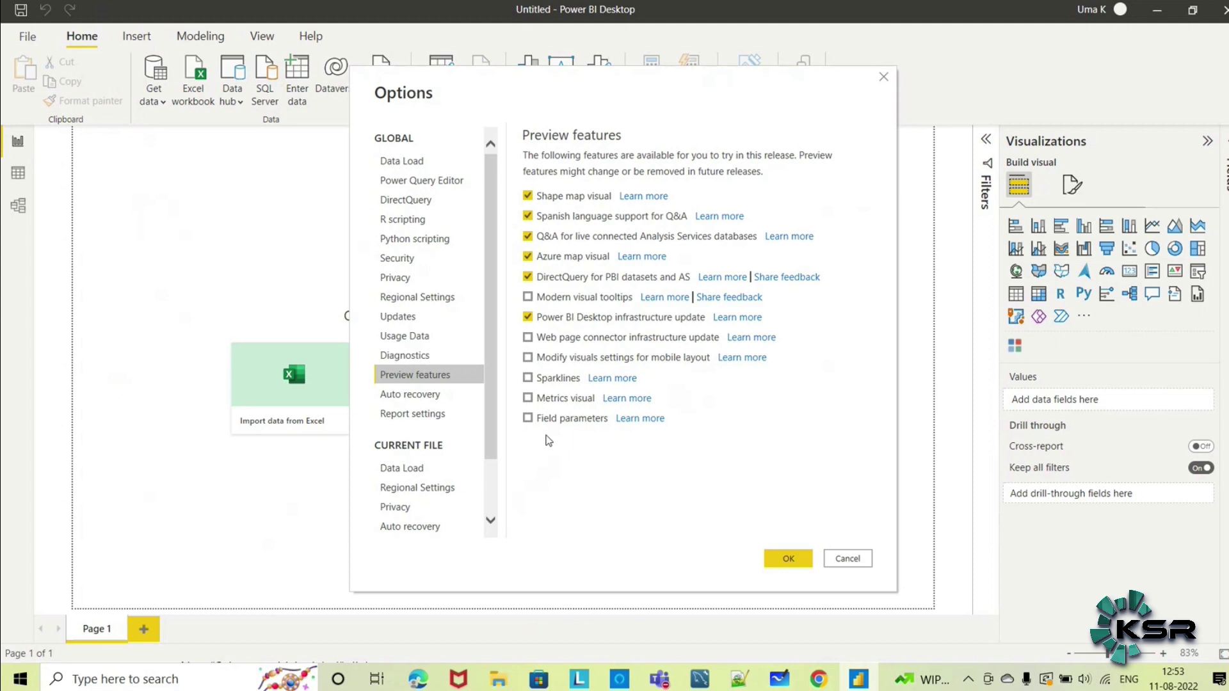
Enable Modern visual tooltips, Web page connector update, mobile layout settings, Sparklines, Metrics visual and Field parameters
left_click(527, 297)
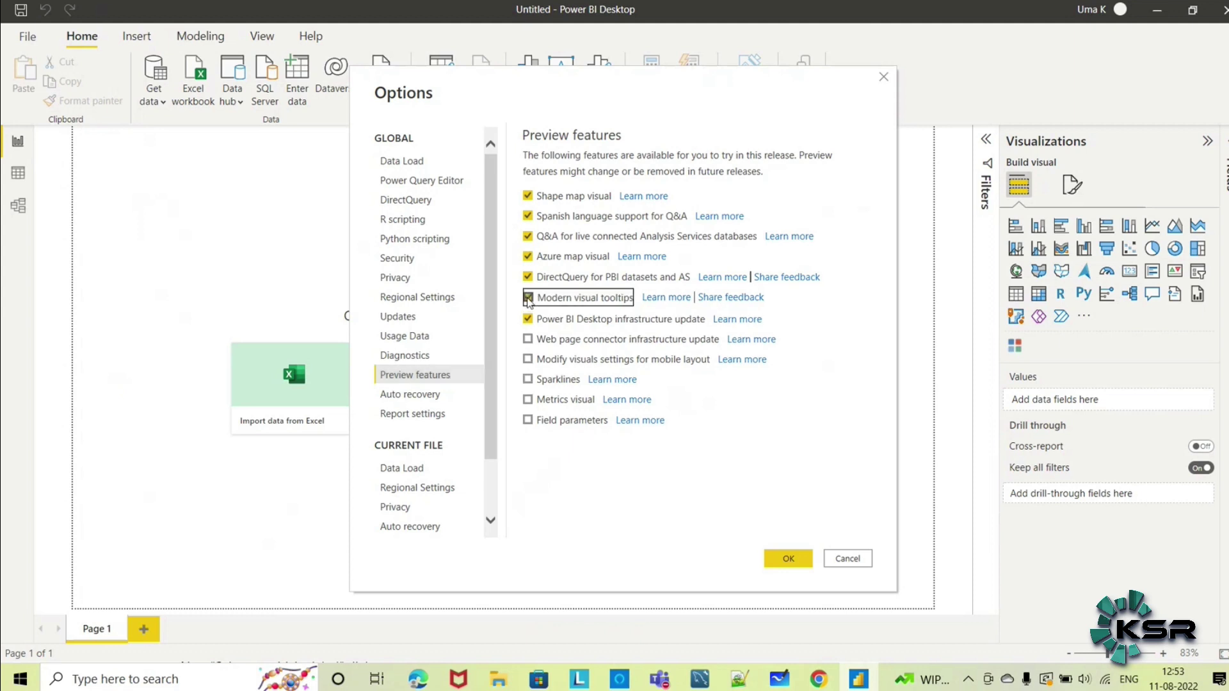
left_click(527, 340)
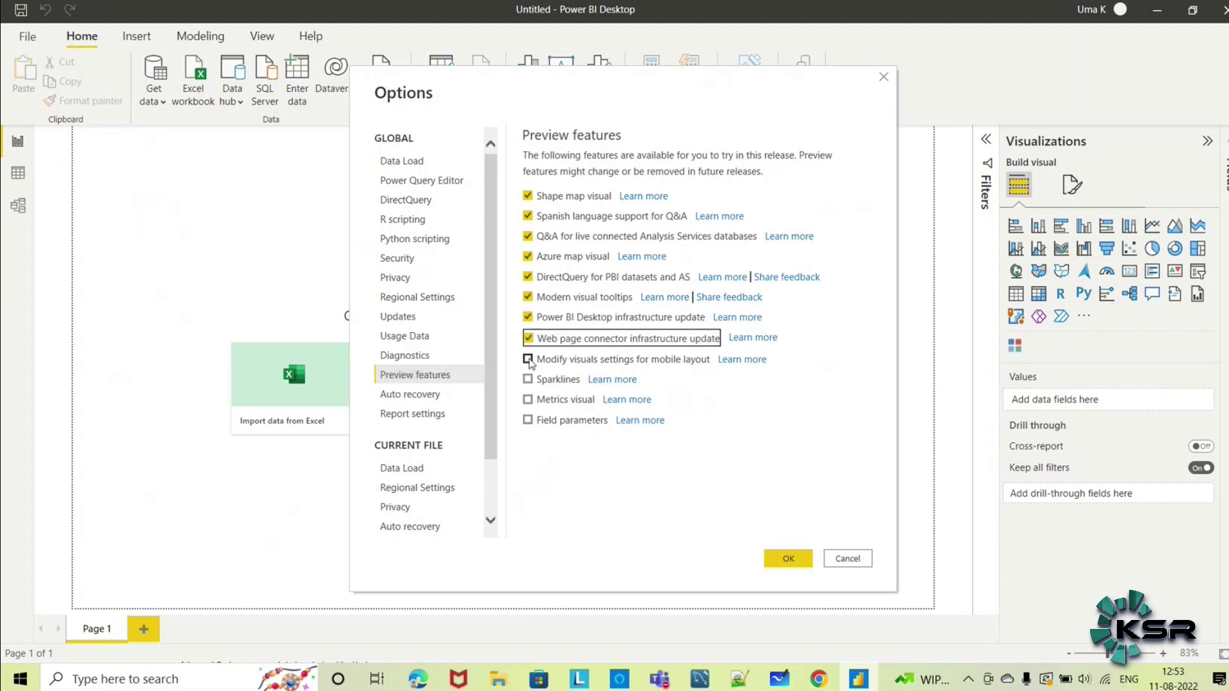
left_click(529, 358)
left_click(527, 379)
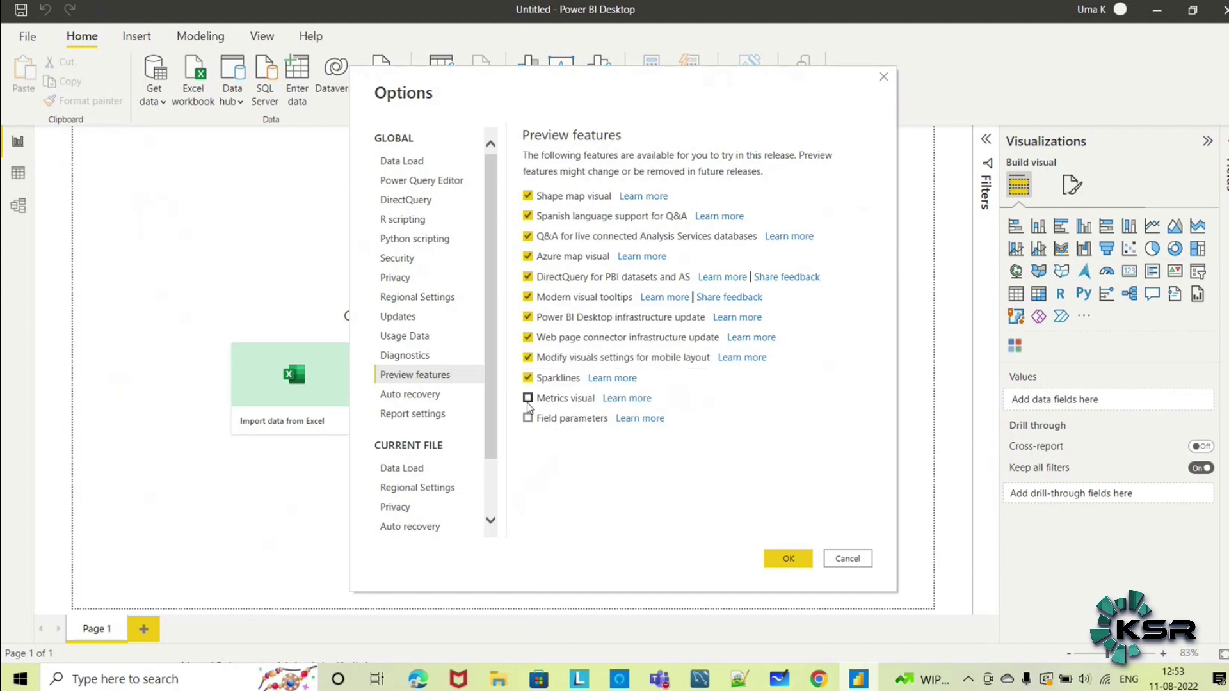
left_click(530, 399)
left_click(528, 419)
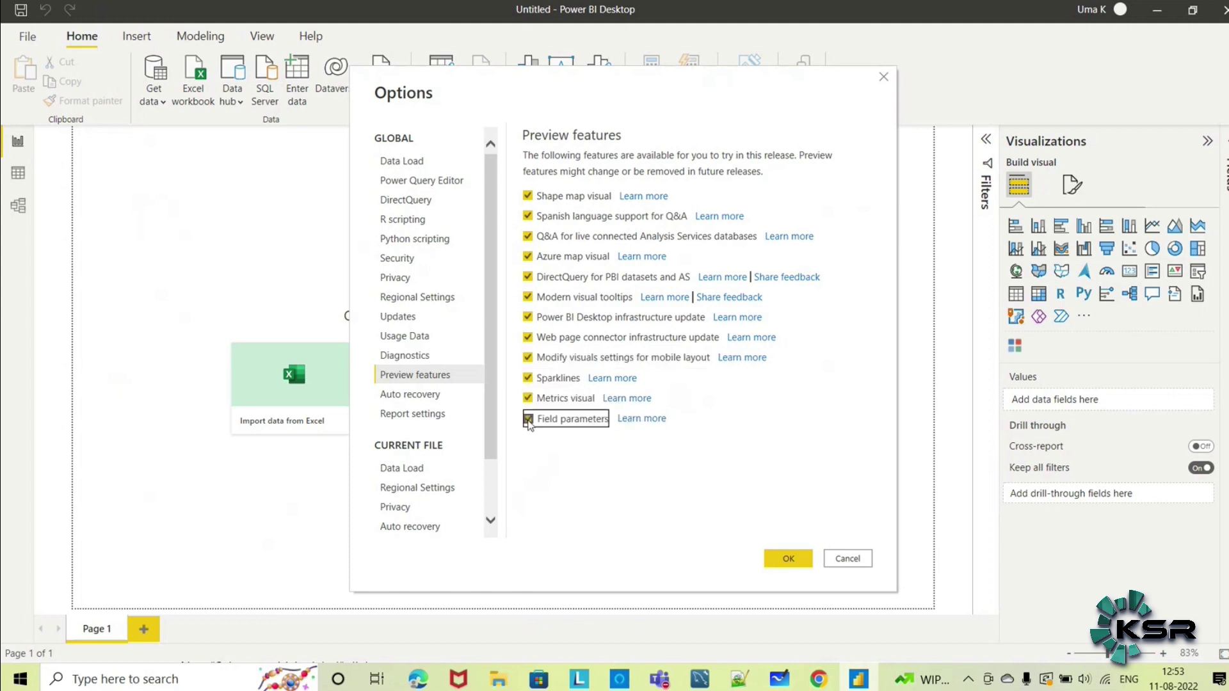
left_click(788, 559)
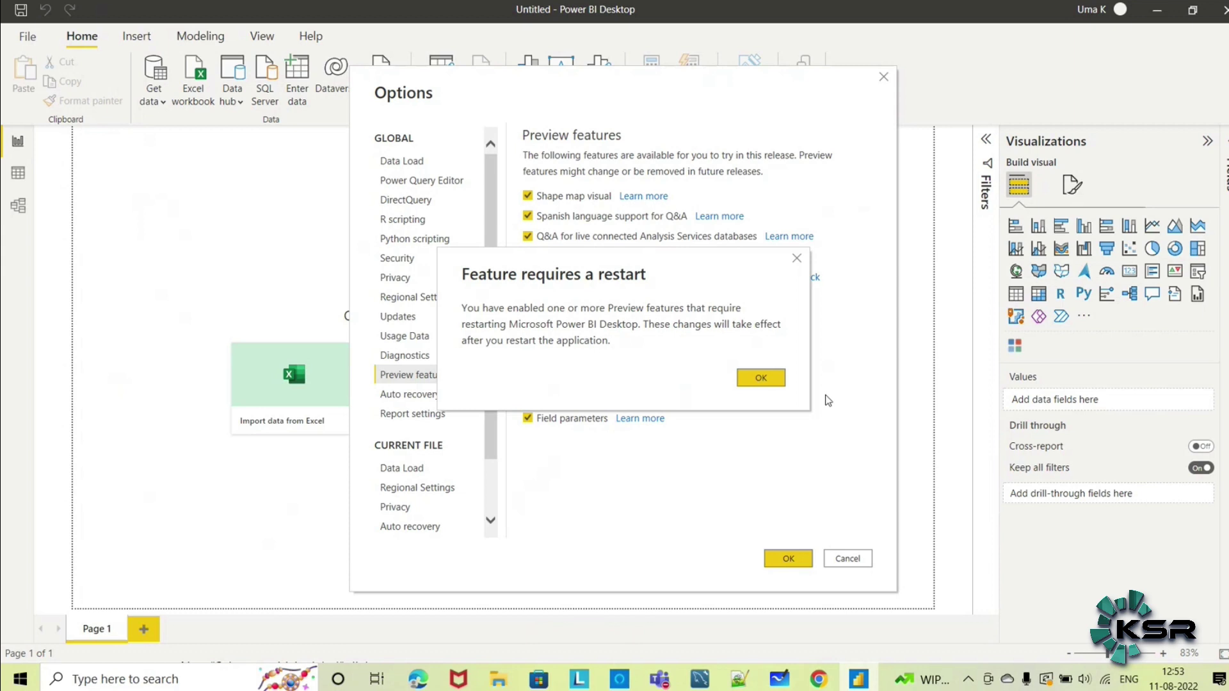
left_click(776, 379)
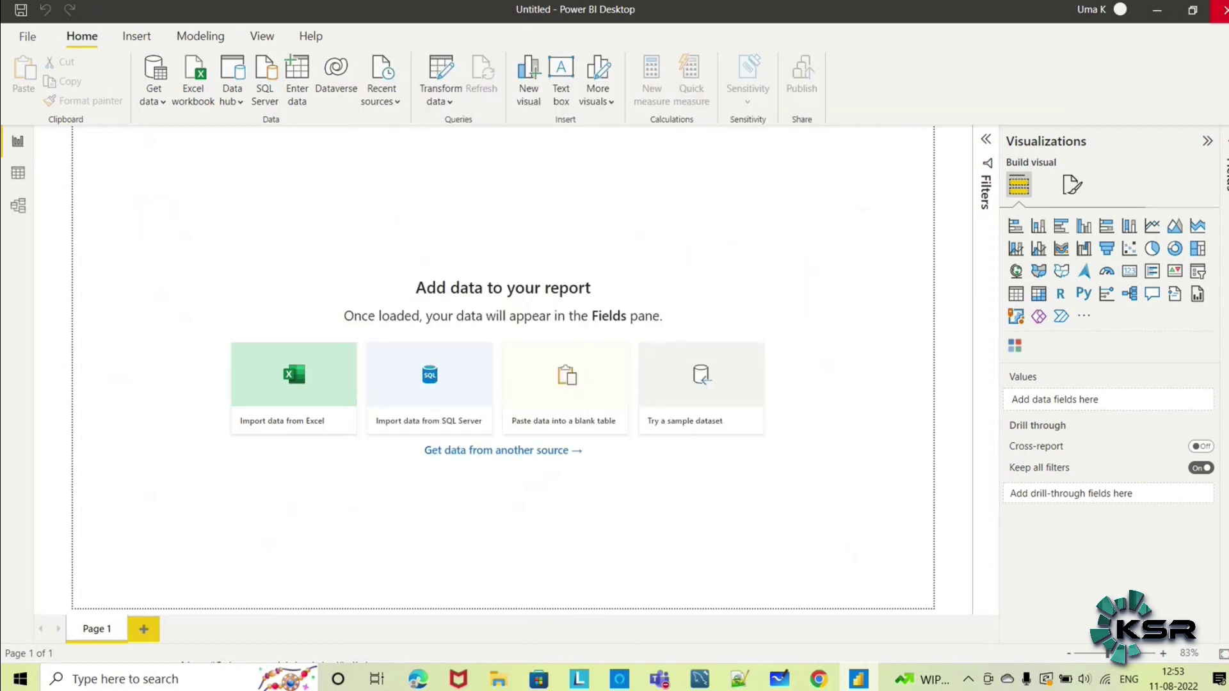